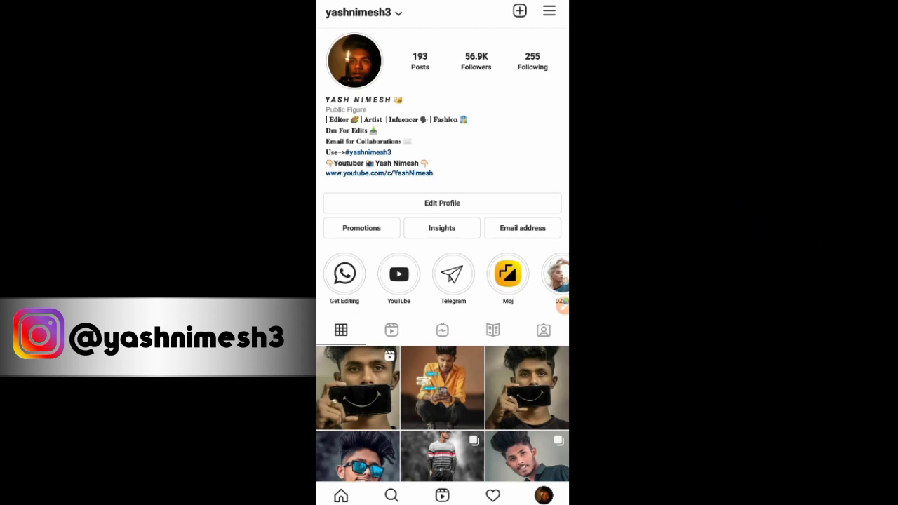
Preview the yellow-shirt, smiling-phone, sunglasses, grey-sweater and dark-shirt posts from the profile grid
click(456, 385)
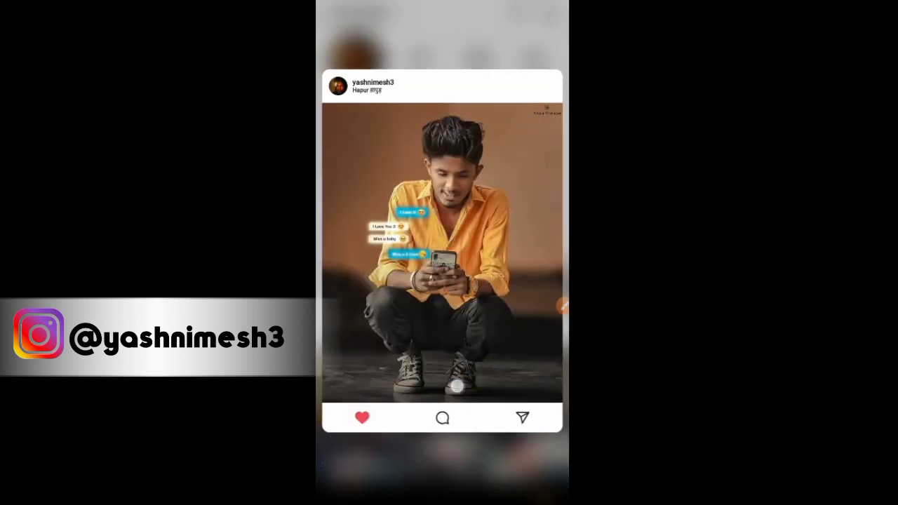
click(527, 388)
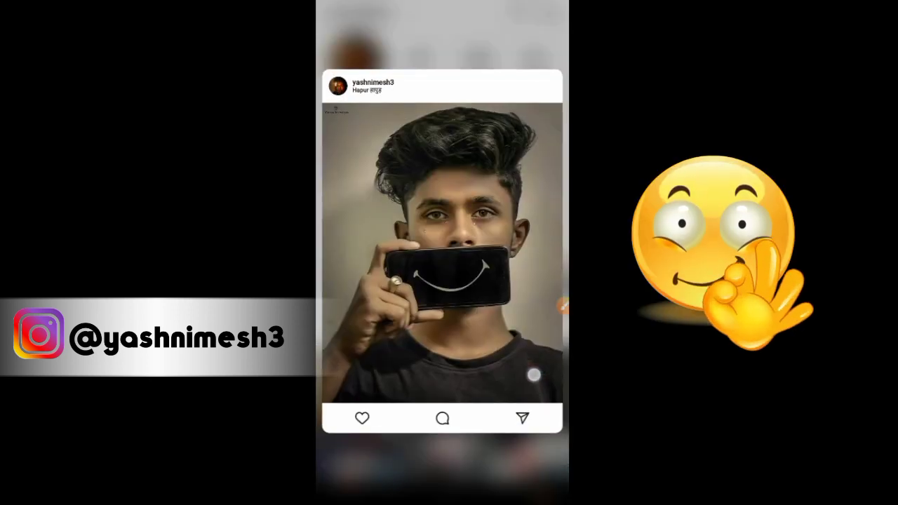
scroll(442, 316, down, 3)
click(390, 381)
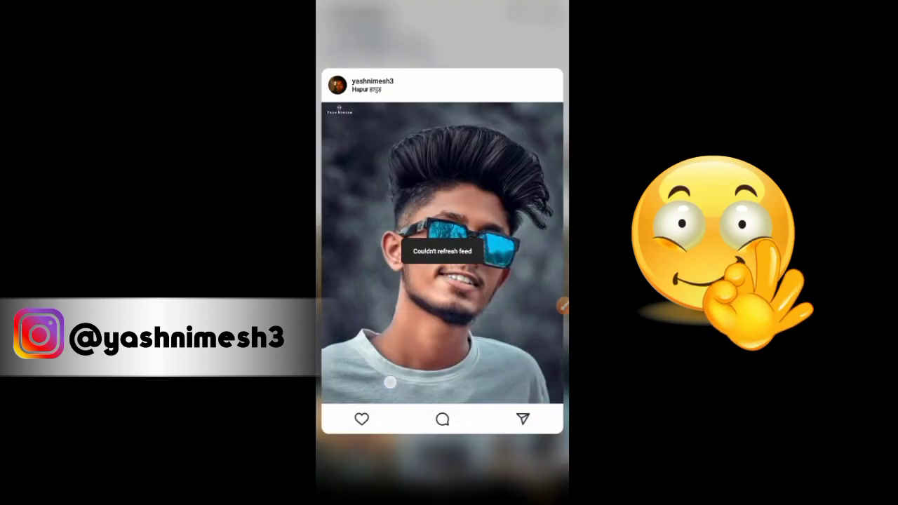
click(467, 360)
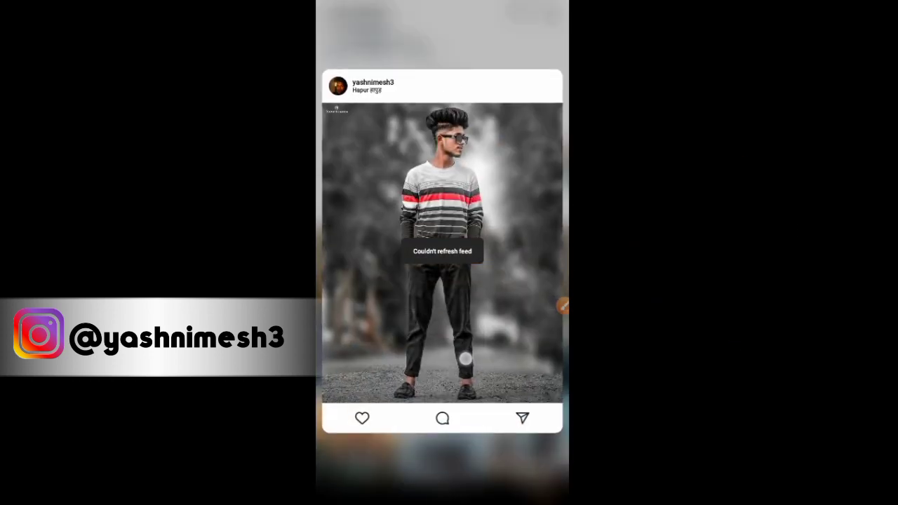
click(526, 353)
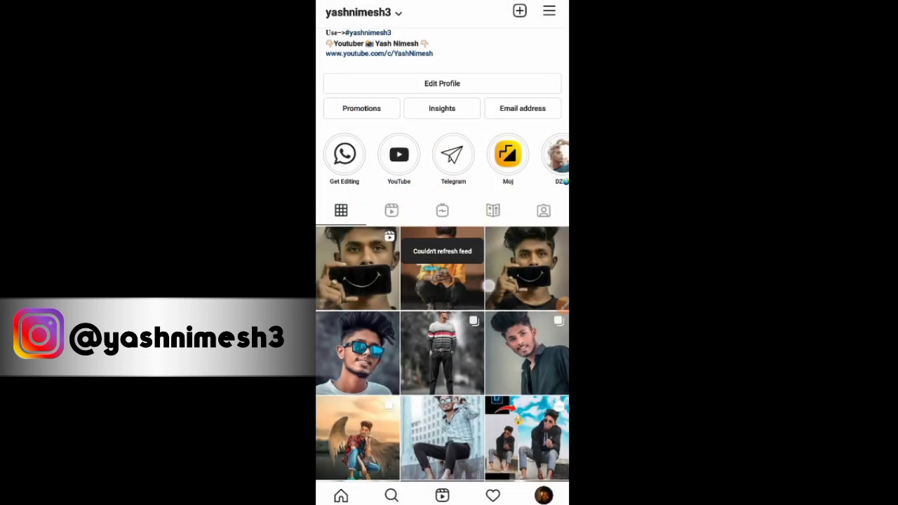
scroll(442, 316, up, 2)
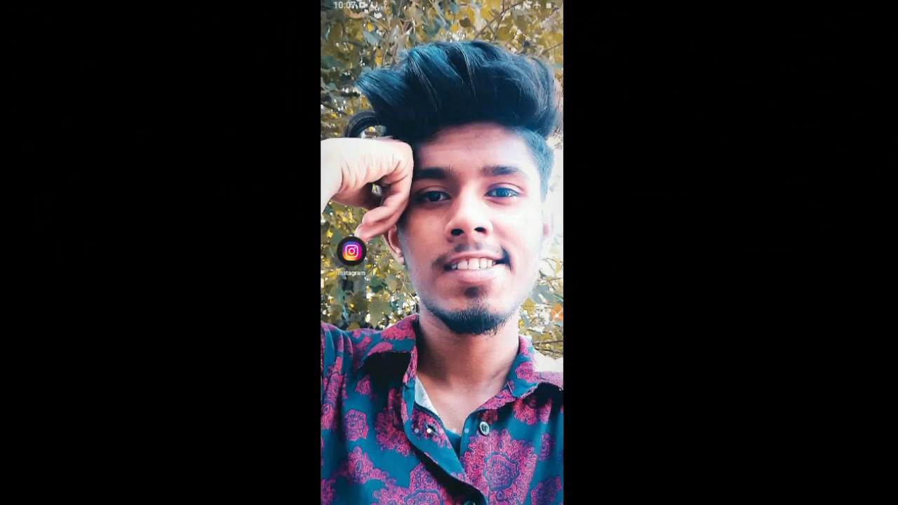
Launch Instagram from the home screen and start a new post
click(352, 251)
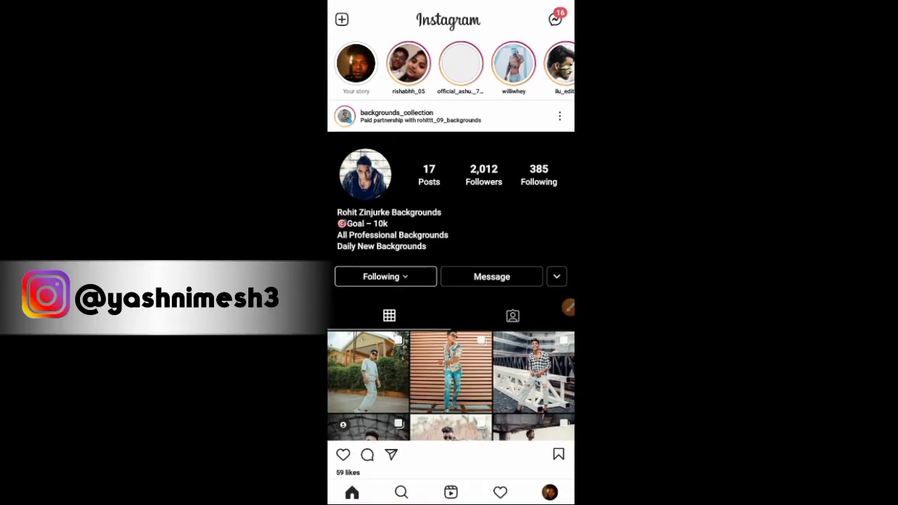
click(568, 307)
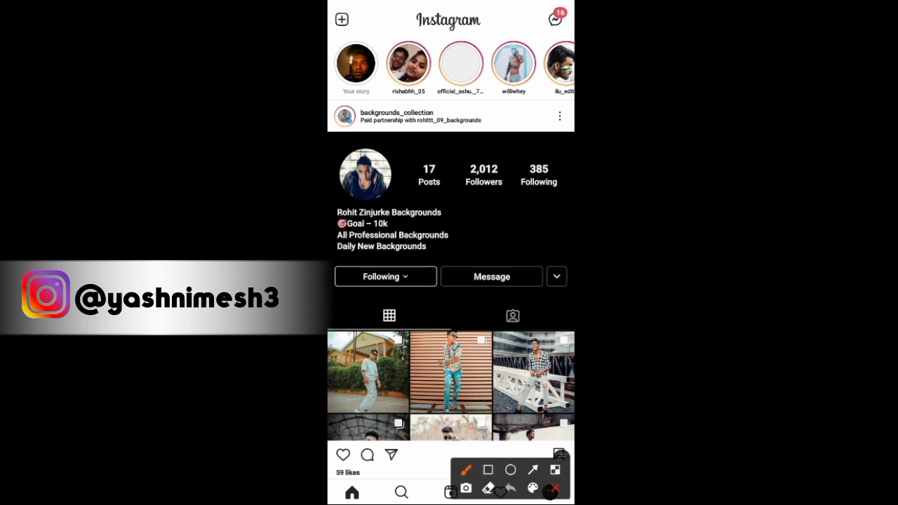
drag(379, 32, 338, 7)
click(555, 488)
click(342, 20)
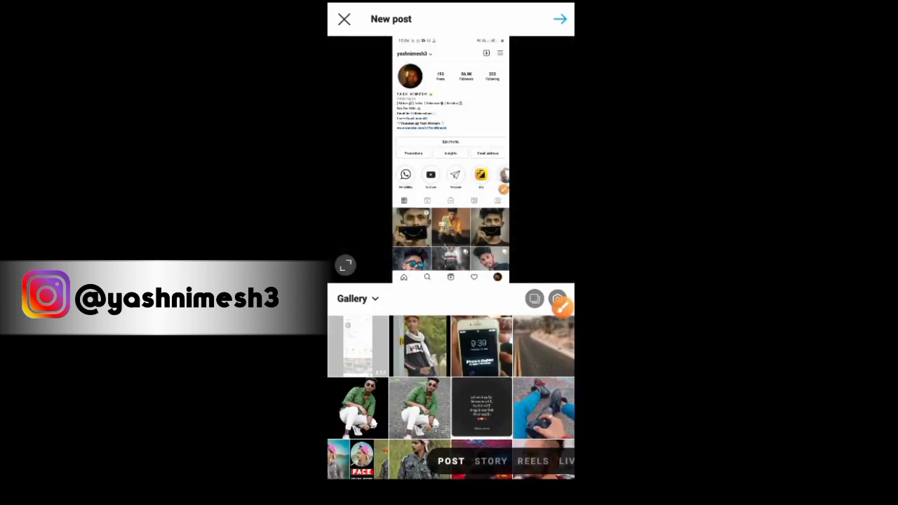
Select the FILA-shirt photo uncropped in portrait and continue to the filter screen
click(431, 345)
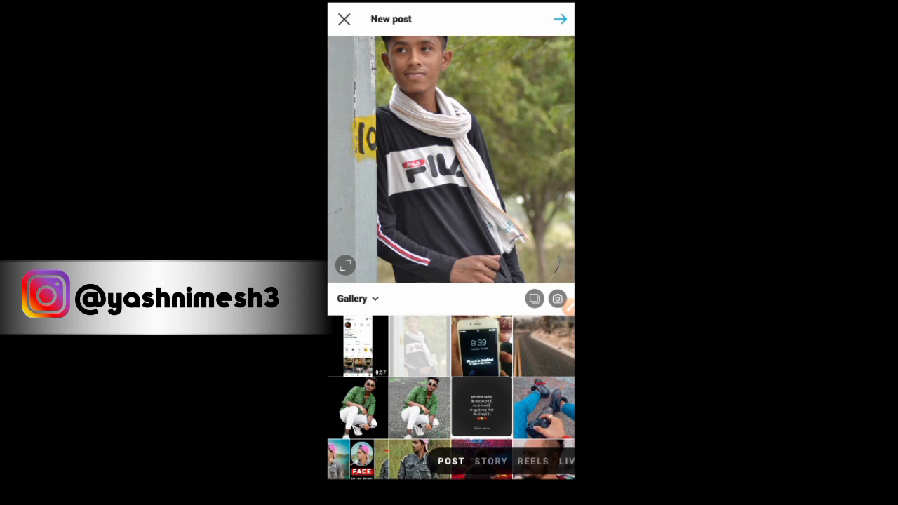
click(345, 264)
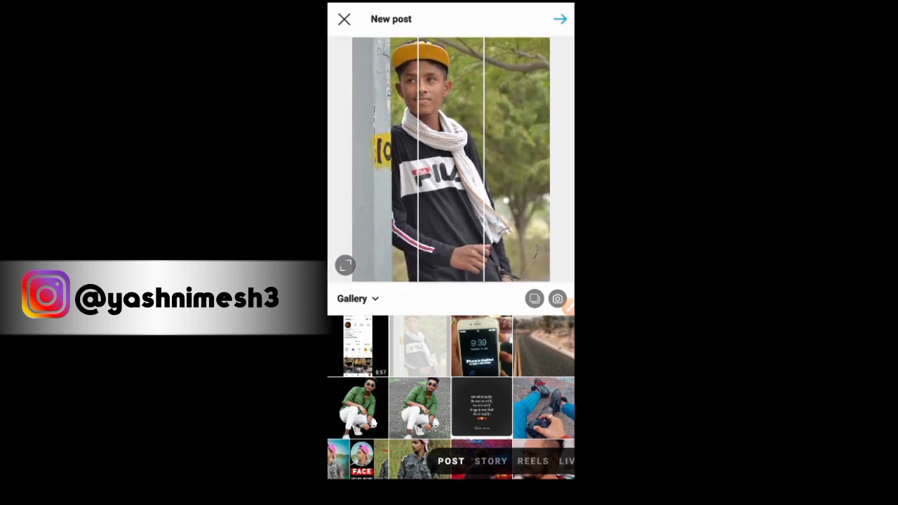
click(560, 19)
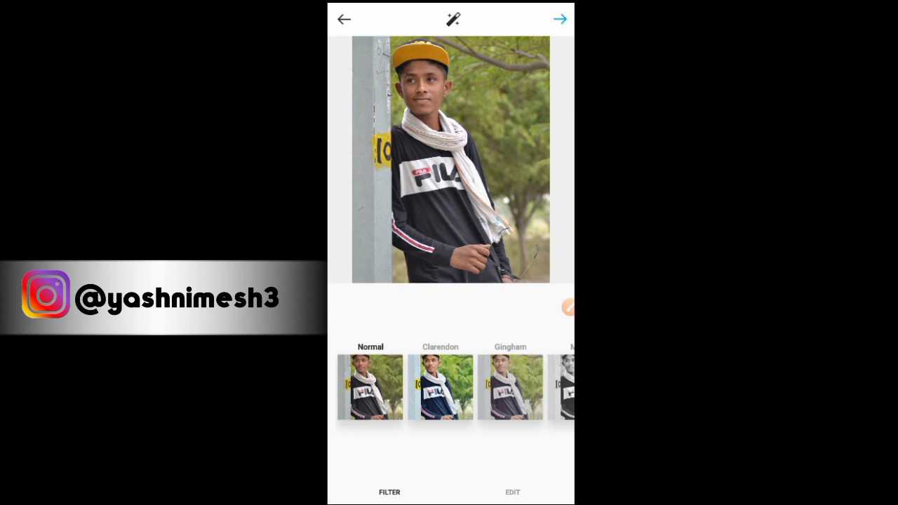
Preview Slumber, Willow, Clarendon, Gingham, Moon and Lark filters, then return to Normal
drag(491, 386, 421, 386)
drag(534, 386, 351, 386)
click(533, 403)
mouse_move(519, 386)
mouse_down()
mouse_move(379, 386)
mouse_move(435, 386)
mouse_up()
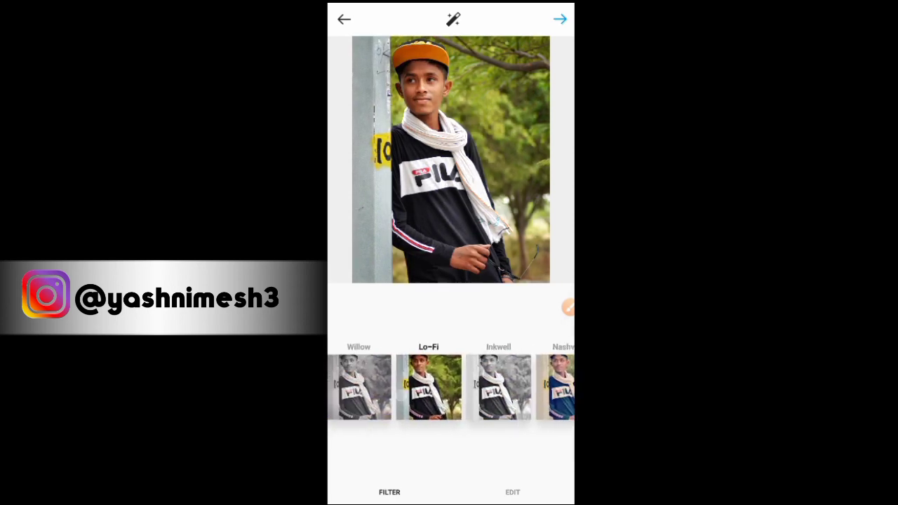
click(363, 386)
drag(365, 386, 533, 386)
drag(393, 386, 538, 386)
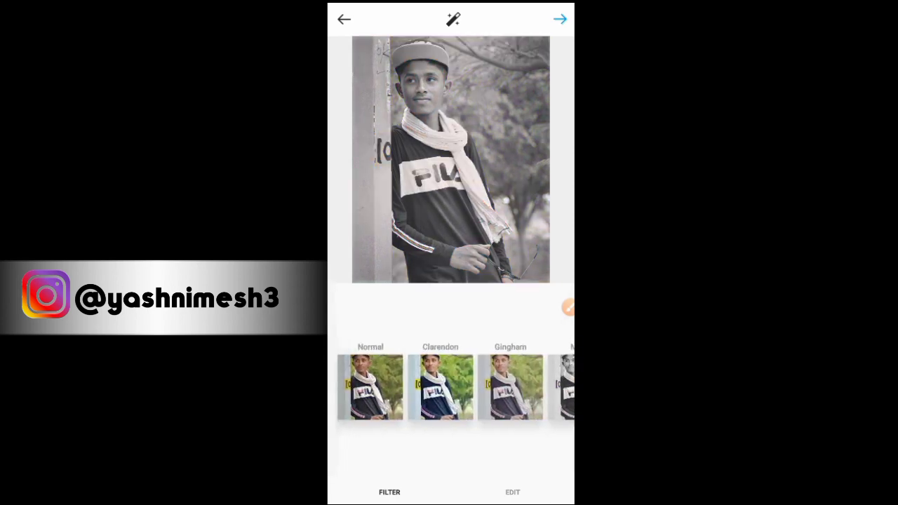
click(439, 386)
click(513, 386)
click(537, 386)
click(542, 386)
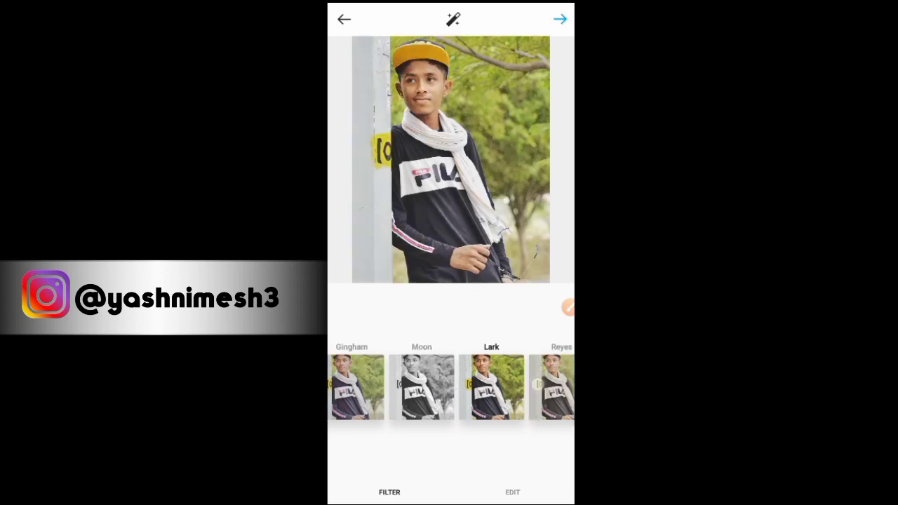
drag(393, 386, 534, 386)
click(371, 385)
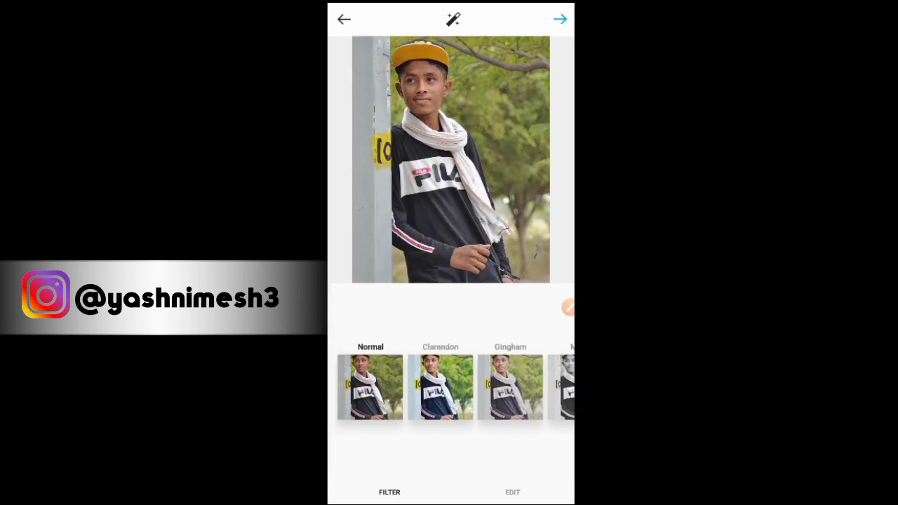
Switch to the manual Edit adjustments, keeping the Normal filter
click(568, 306)
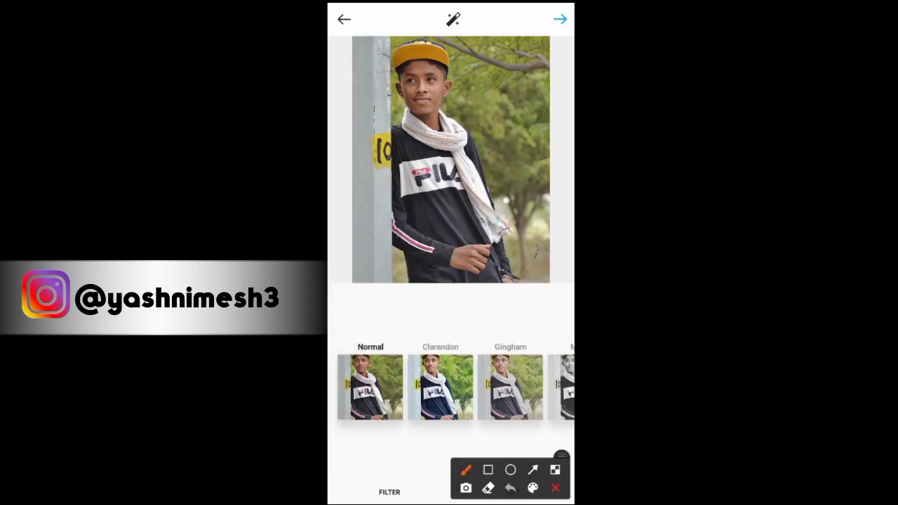
drag(505, 355, 511, 484)
click(555, 488)
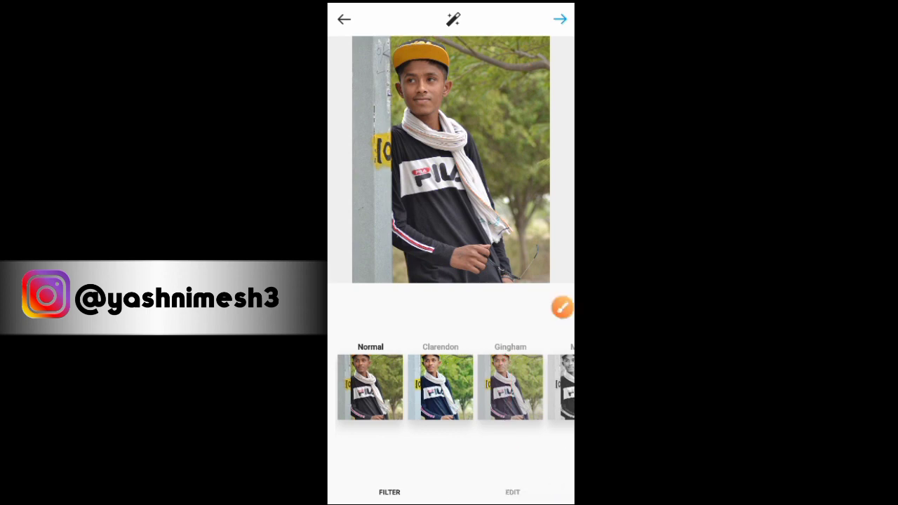
click(512, 492)
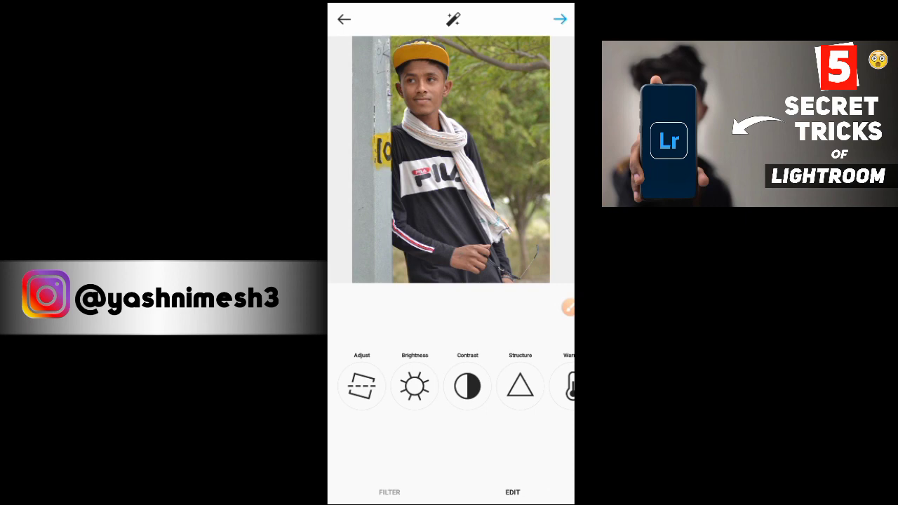
Set brightness to −10 and contrast to 6
click(414, 386)
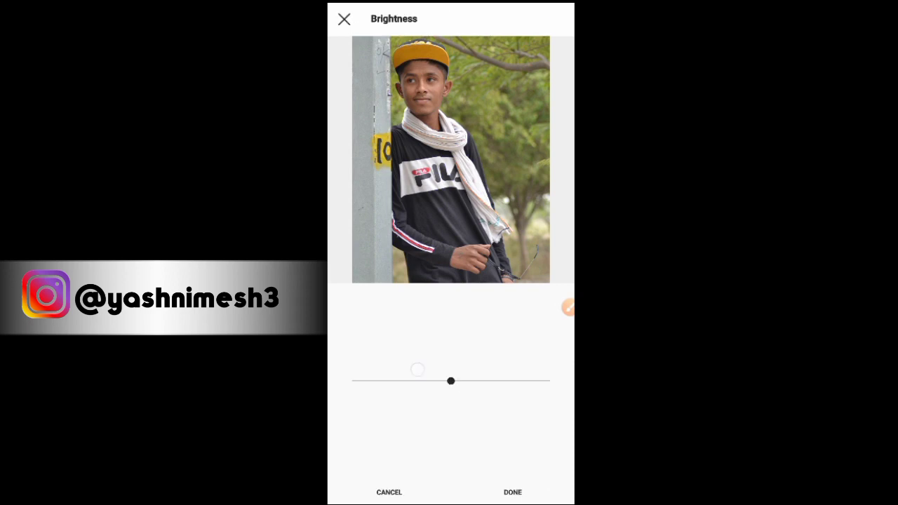
mouse_move(451, 435)
mouse_down()
mouse_move(440, 435)
mouse_move(447, 435)
mouse_up()
click(532, 489)
click(468, 385)
drag(451, 417, 461, 416)
click(512, 492)
Add structure of 7 to sharpen the photo's detail
drag(522, 410, 474, 410)
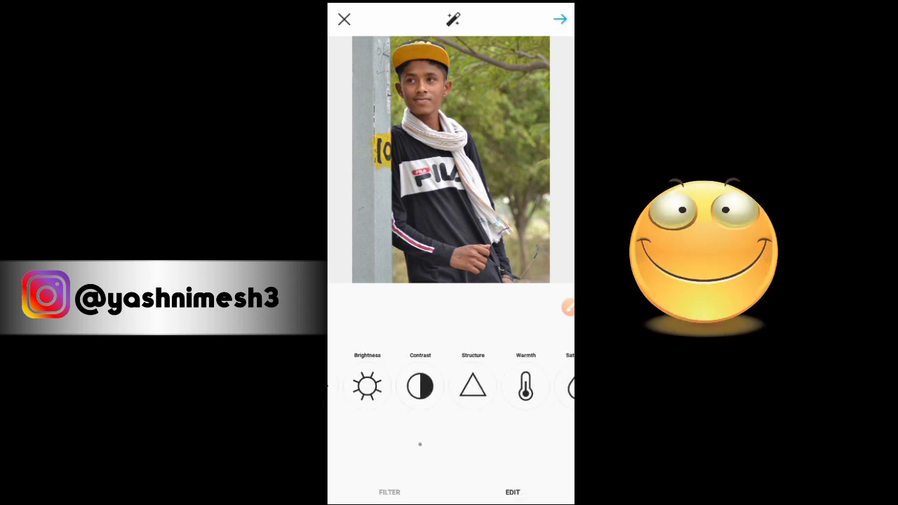
click(473, 386)
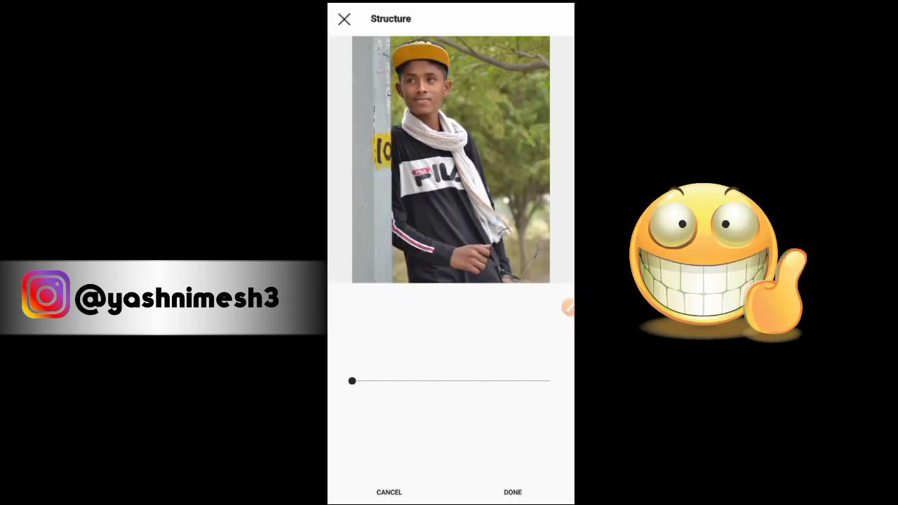
drag(415, 381, 431, 384)
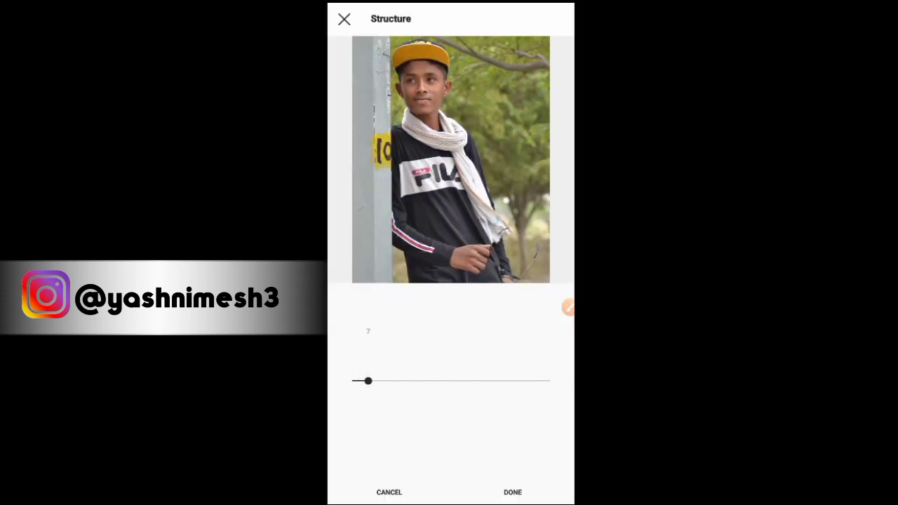
click(512, 492)
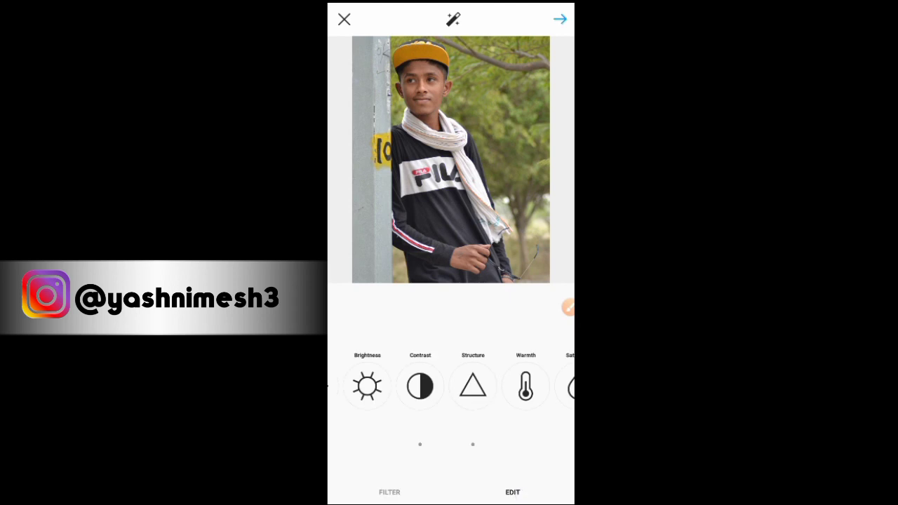
drag(538, 386, 507, 386)
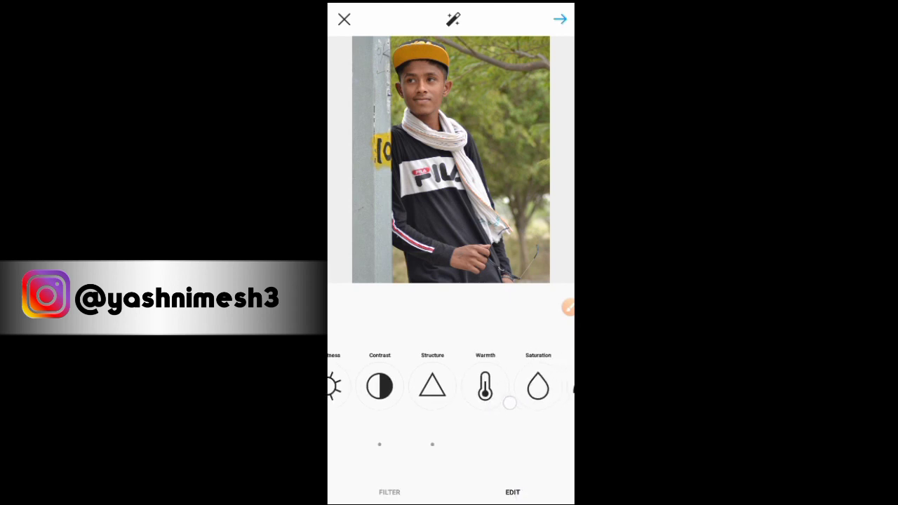
Warm the portrait to a warmth of 40
click(485, 382)
mouse_move(450, 381)
mouse_down()
mouse_move(558, 389)
mouse_move(399, 412)
mouse_move(501, 413)
mouse_up()
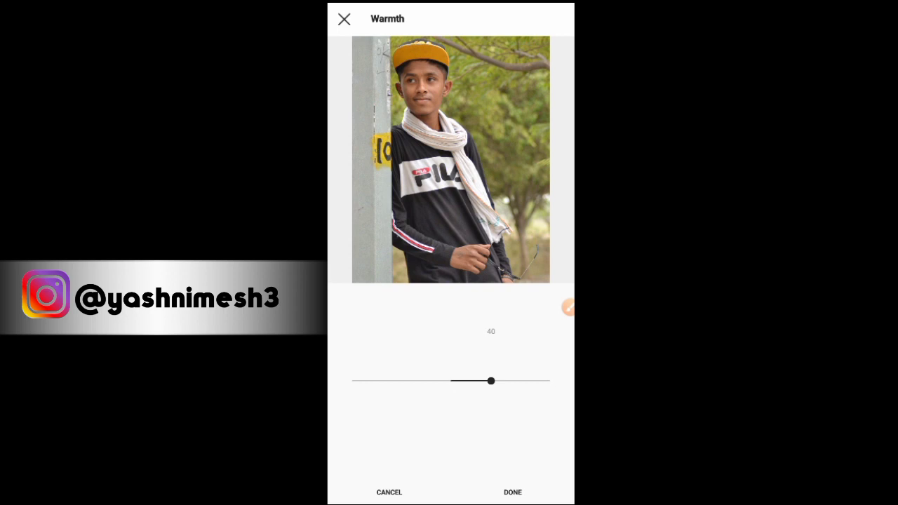
click(513, 492)
Raise the portrait's saturation to 14
drag(537, 386, 457, 386)
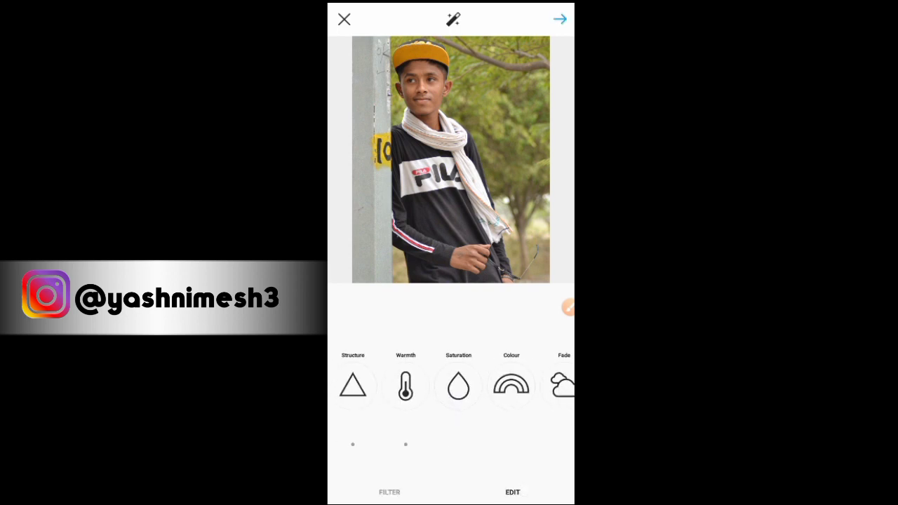
click(457, 385)
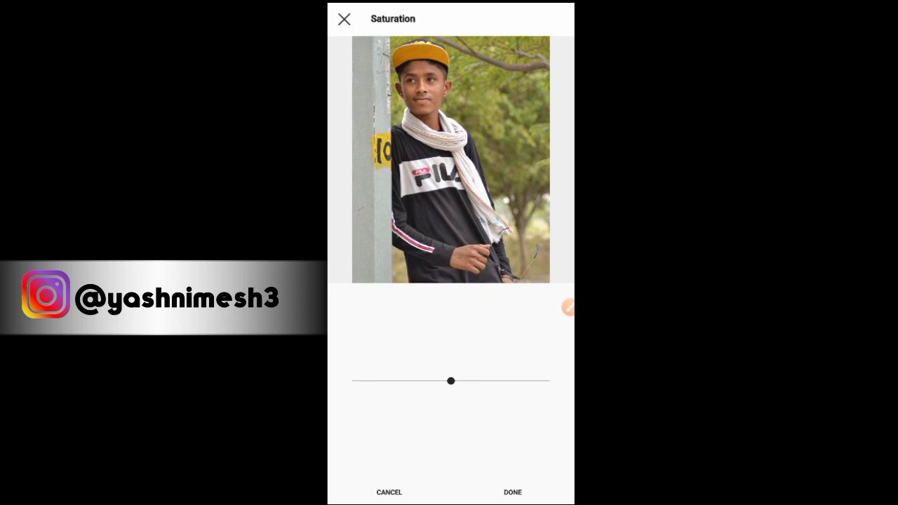
drag(457, 393, 463, 411)
click(512, 492)
drag(512, 386, 472, 386)
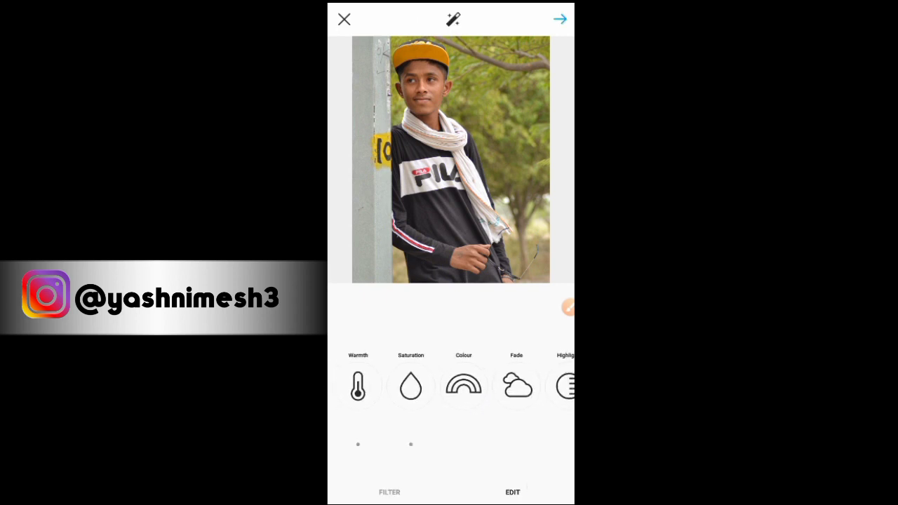
click(463, 385)
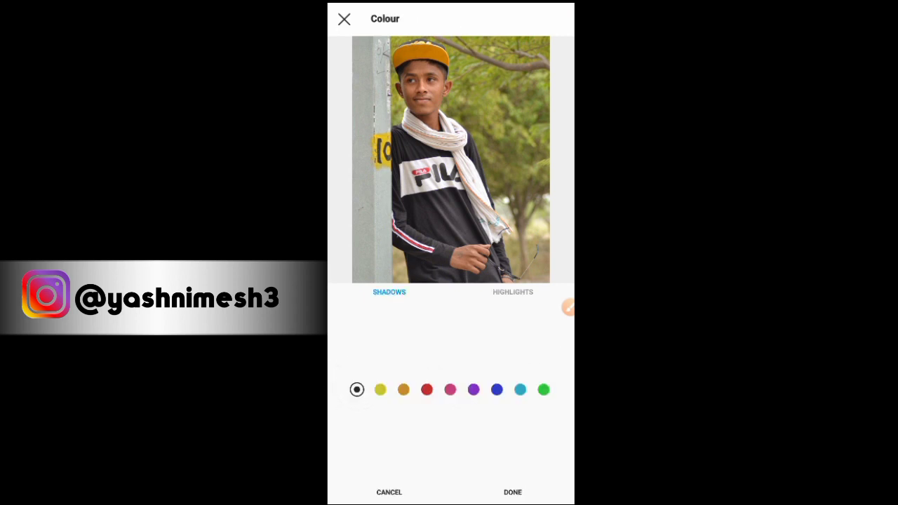
Tint the shadows yellow with a strength of 13
click(567, 307)
mouse_move(532, 251)
mouse_down()
mouse_move(519, 263)
mouse_move(533, 247)
mouse_move(511, 247)
mouse_up()
click(555, 487)
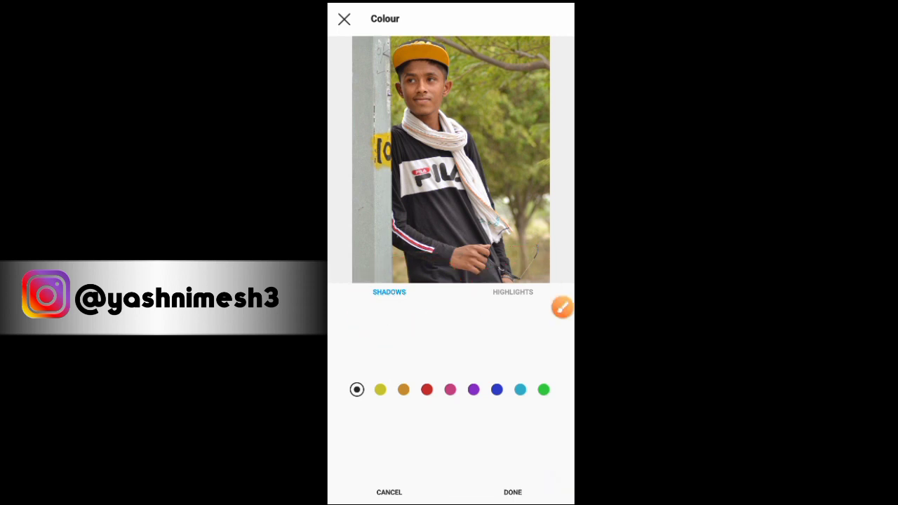
click(497, 390)
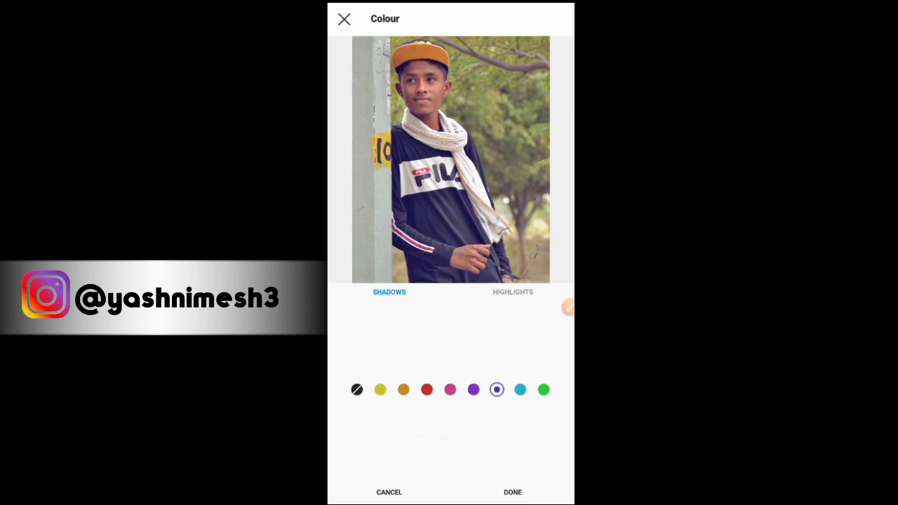
click(380, 389)
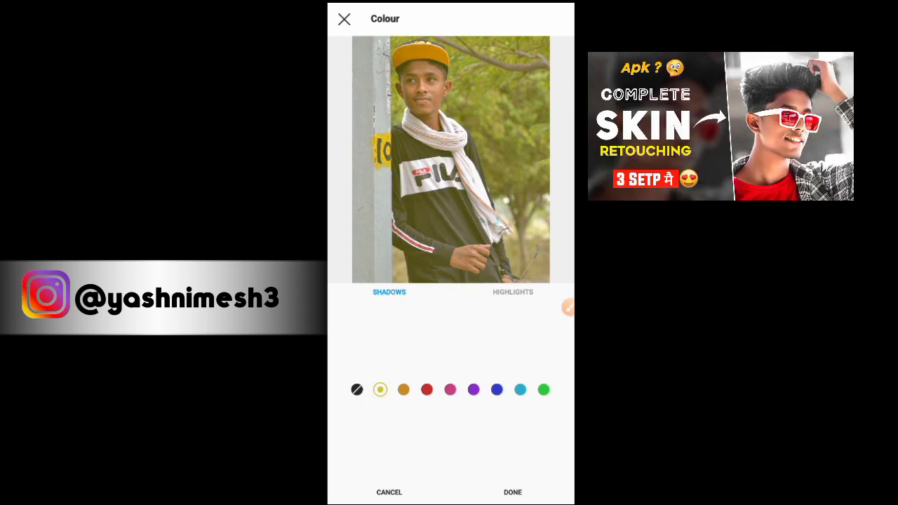
click(380, 390)
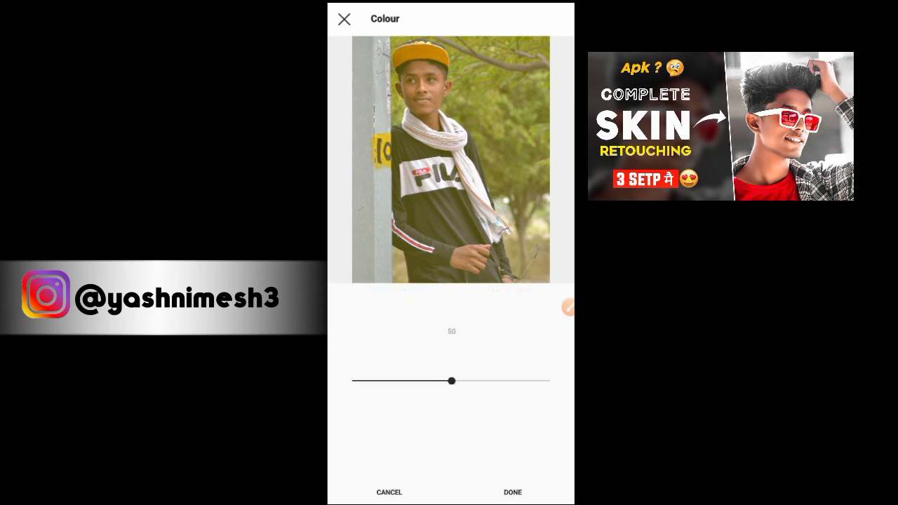
mouse_move(451, 382)
mouse_down()
mouse_move(550, 381)
mouse_move(359, 381)
mouse_up()
drag(358, 415, 373, 420)
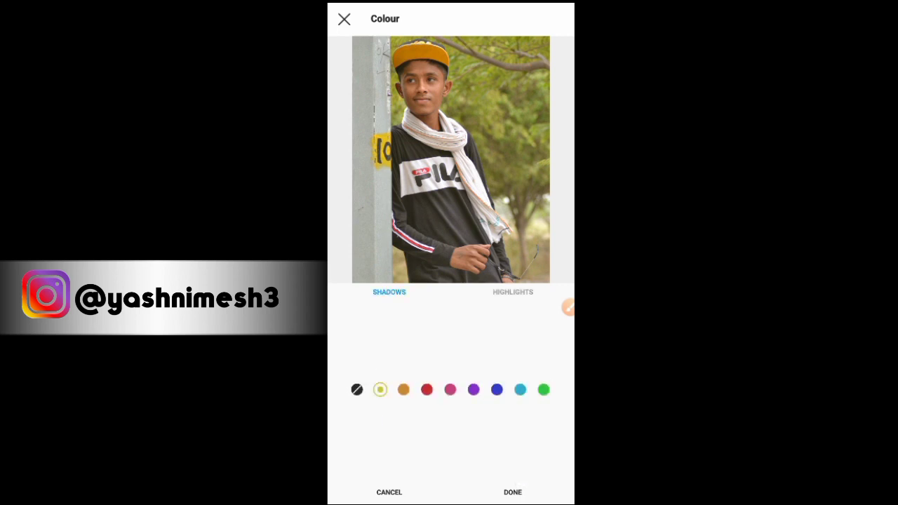
Tint the highlights yellow at strength 10 after previewing other colours, and apply
click(513, 292)
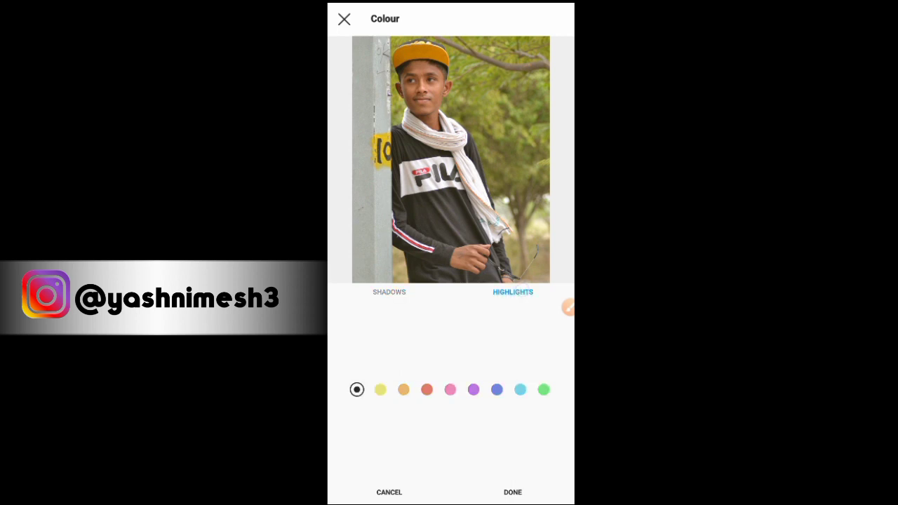
click(379, 390)
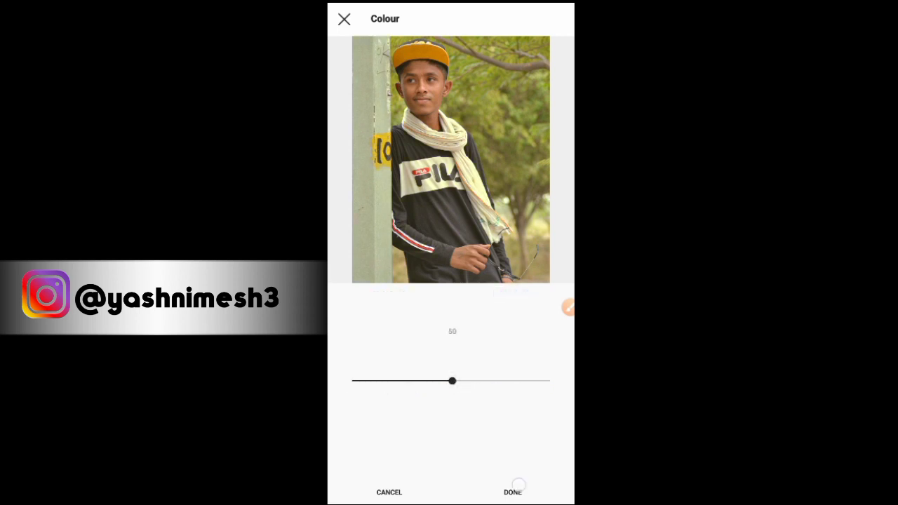
click(513, 492)
click(403, 389)
click(426, 389)
click(473, 390)
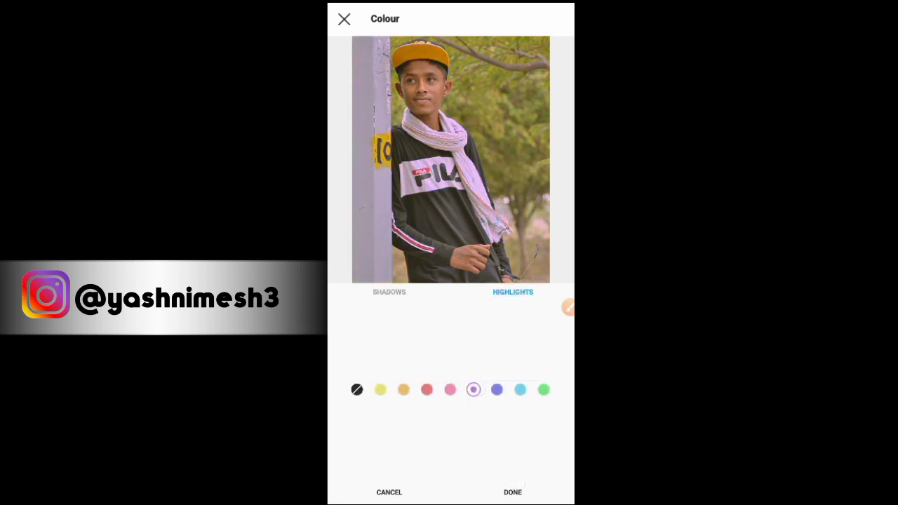
click(497, 389)
click(544, 389)
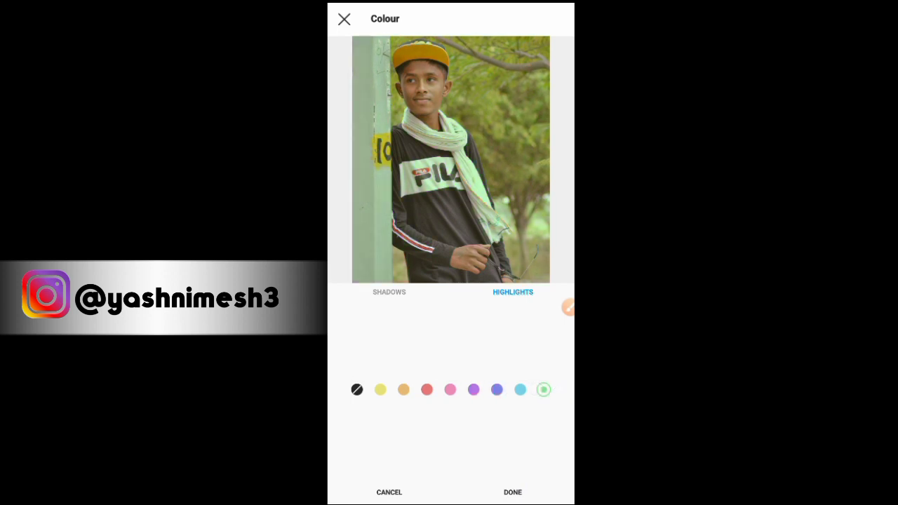
click(380, 390)
click(379, 389)
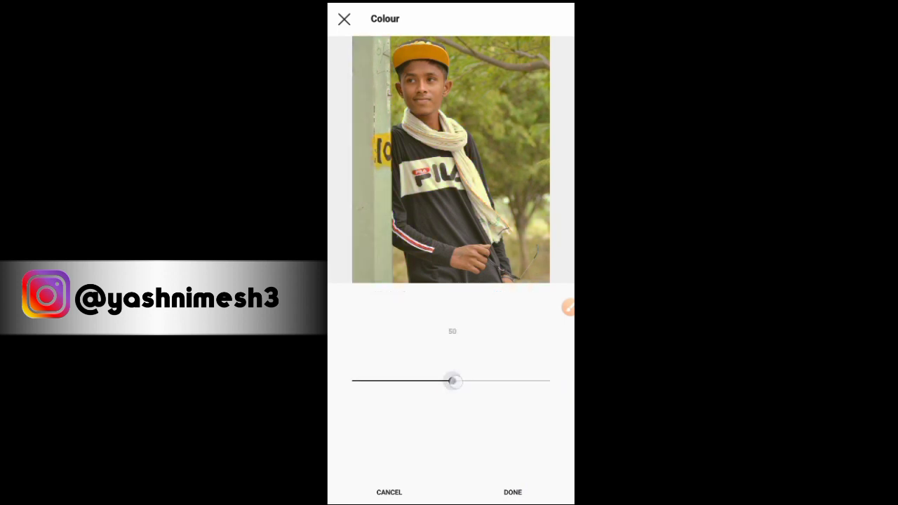
mouse_move(451, 380)
mouse_down()
mouse_move(353, 380)
mouse_move(373, 380)
mouse_up()
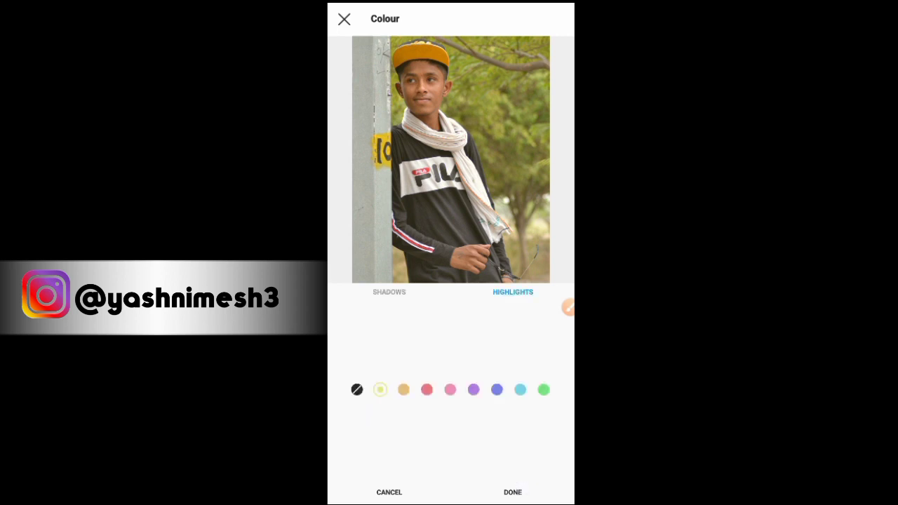
click(513, 492)
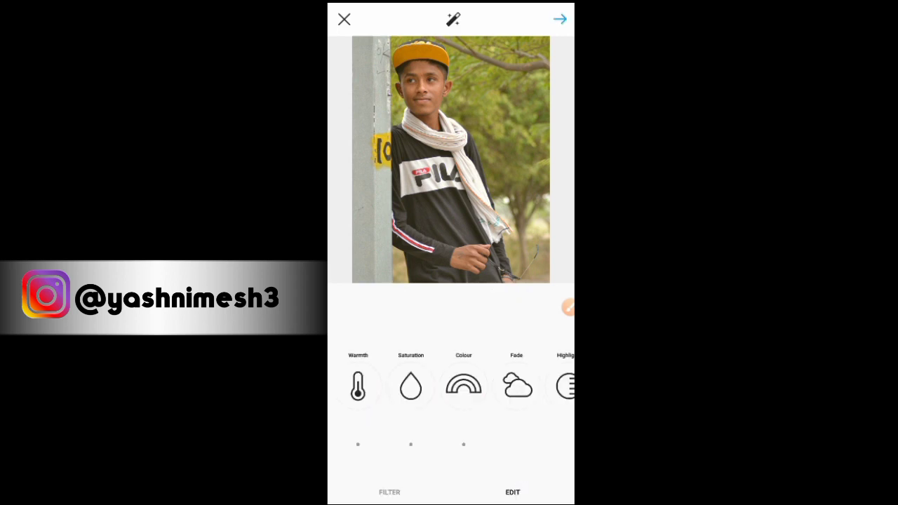
Compare with the original photo and discard a Fade adjustment
click(496, 197)
drag(484, 386, 425, 386)
click(459, 385)
mouse_move(353, 380)
mouse_down()
mouse_move(484, 381)
mouse_move(352, 380)
mouse_up()
click(390, 492)
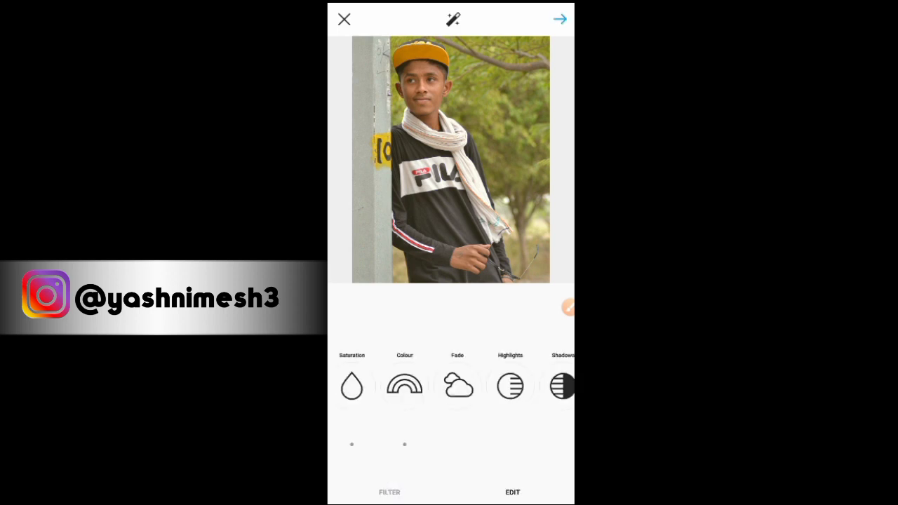
Apply the highlights adjustment and lift shadows to 25
mouse_move(519, 386)
mouse_down()
mouse_move(449, 386)
mouse_move(547, 380)
mouse_move(460, 381)
mouse_move(472, 397)
mouse_move(477, 380)
mouse_move(489, 385)
mouse_move(466, 395)
mouse_move(449, 386)
mouse_up()
click(444, 385)
click(513, 492)
click(466, 386)
click(513, 492)
Darken the portrait's edges with a vignette of 40
click(480, 384)
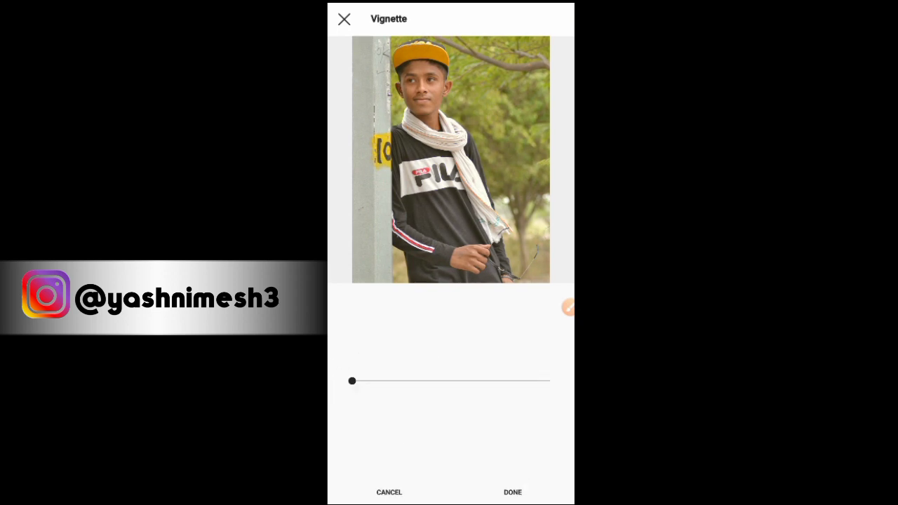
click(567, 306)
mouse_move(546, 41)
mouse_down()
mouse_move(393, 40)
mouse_move(431, 312)
mouse_move(534, 21)
mouse_up()
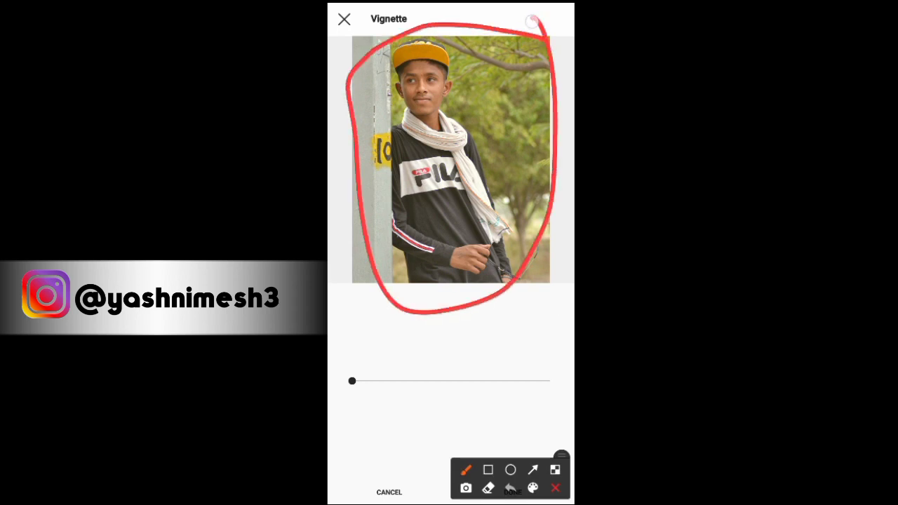
click(555, 487)
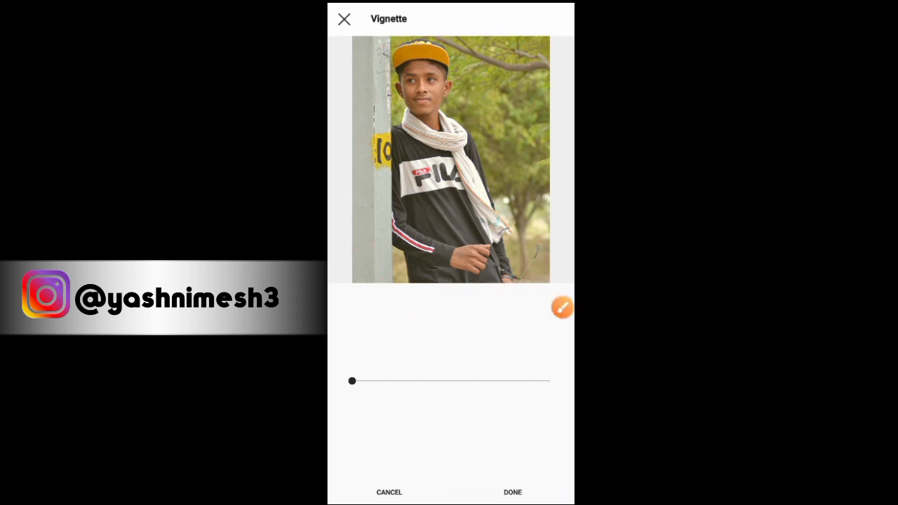
mouse_move(352, 382)
mouse_down()
mouse_move(514, 393)
mouse_move(439, 401)
mouse_up()
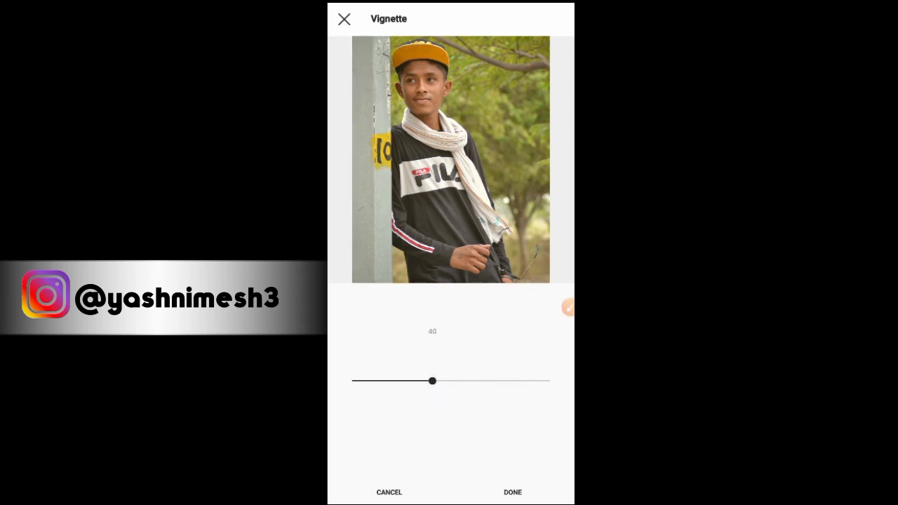
click(513, 492)
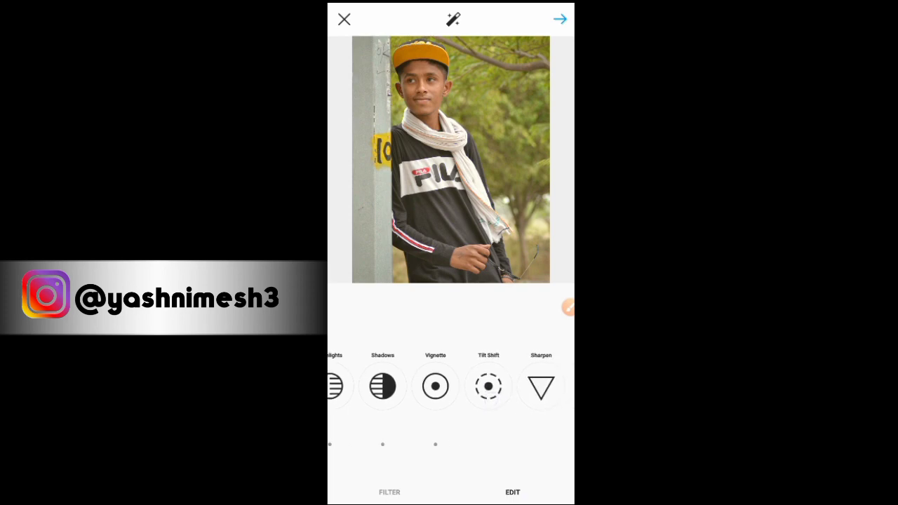
Try radial and linear tilt-shift blurs on the portrait
click(488, 386)
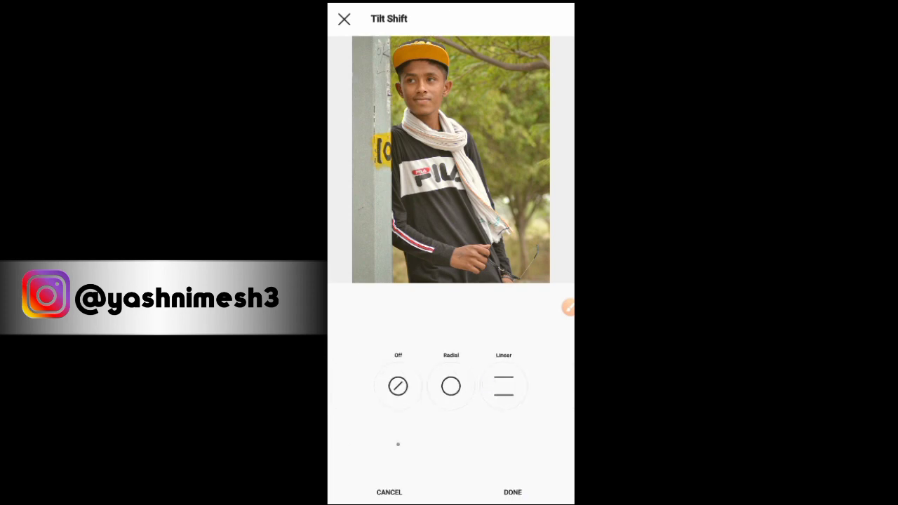
click(451, 386)
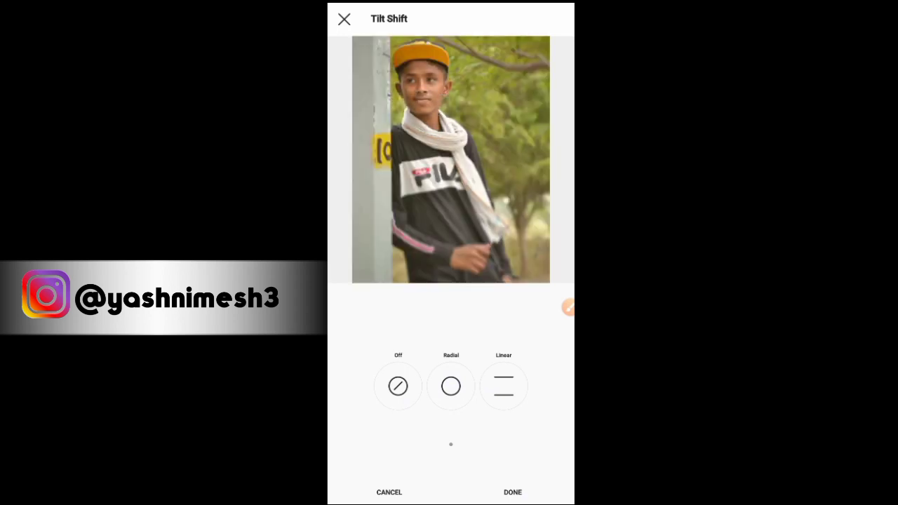
click(504, 386)
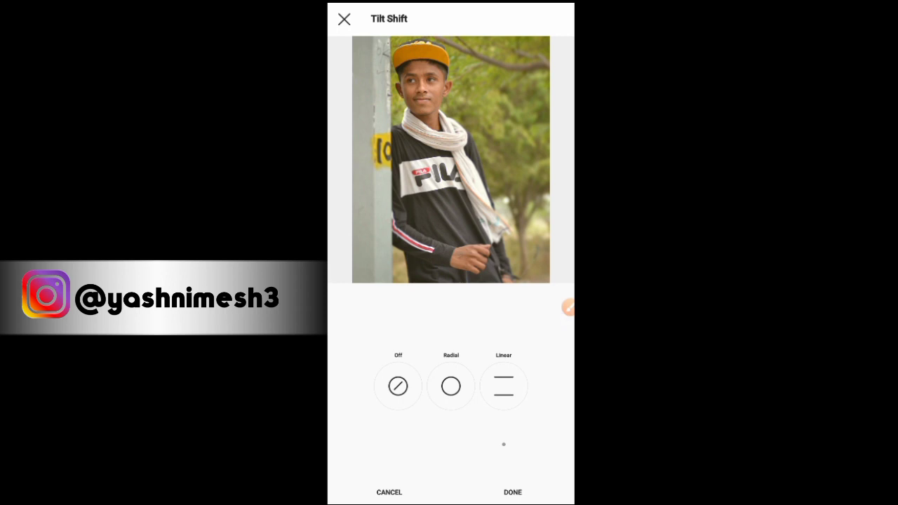
Cancel the tilt-shift blur and raise sharpening to 73
click(567, 307)
mouse_move(397, 51)
mouse_down()
mouse_move(435, 256)
mouse_move(425, 49)
mouse_move(418, 79)
mouse_move(449, 246)
mouse_move(423, 155)
mouse_up()
drag(505, 60, 546, 266)
drag(354, 76, 420, 321)
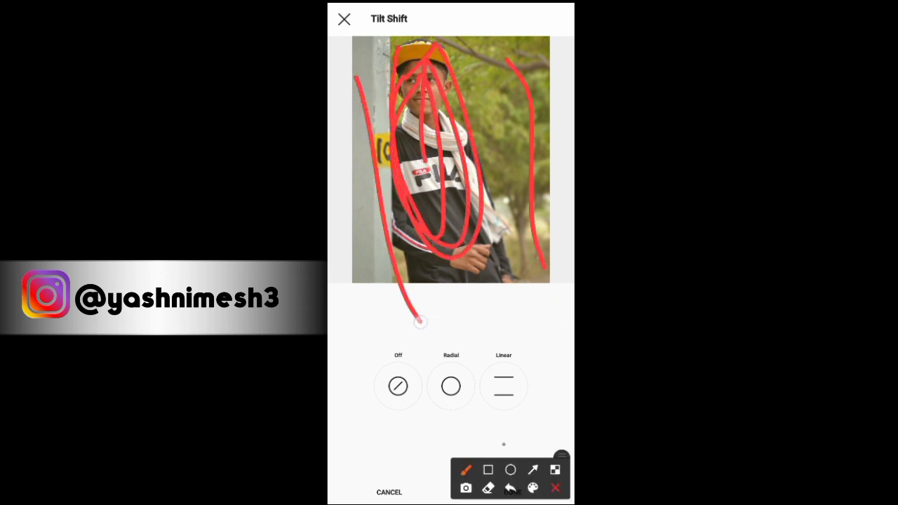
click(555, 488)
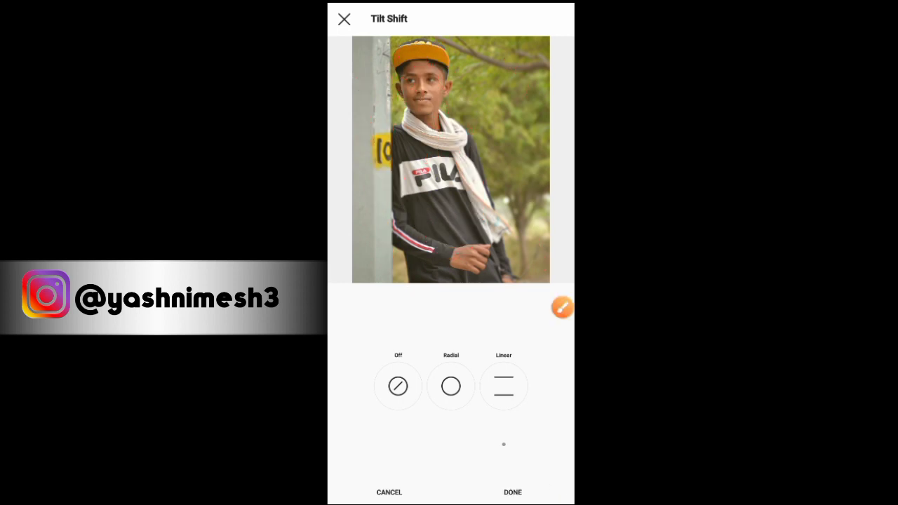
click(393, 492)
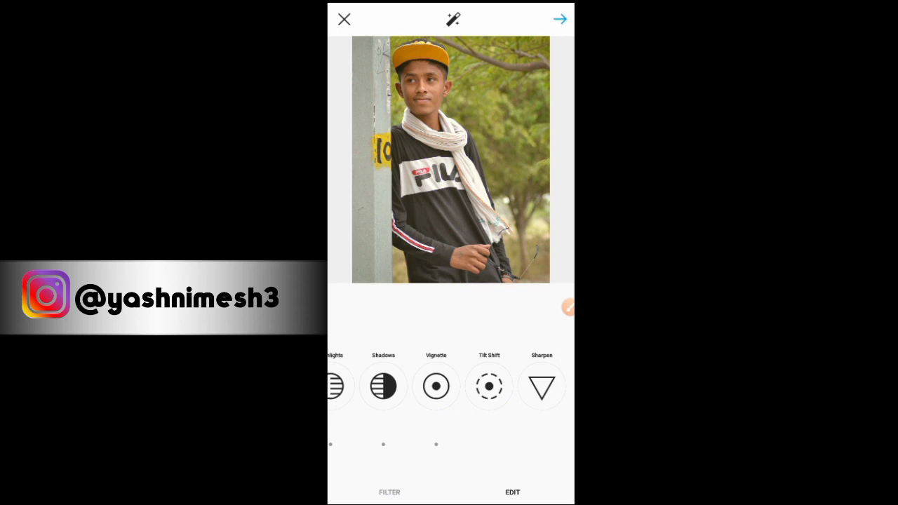
click(542, 387)
mouse_move(352, 381)
mouse_down()
mouse_move(515, 370)
mouse_move(411, 380)
mouse_up()
Close the sharpen tool and compare the edit against the original photo
click(527, 486)
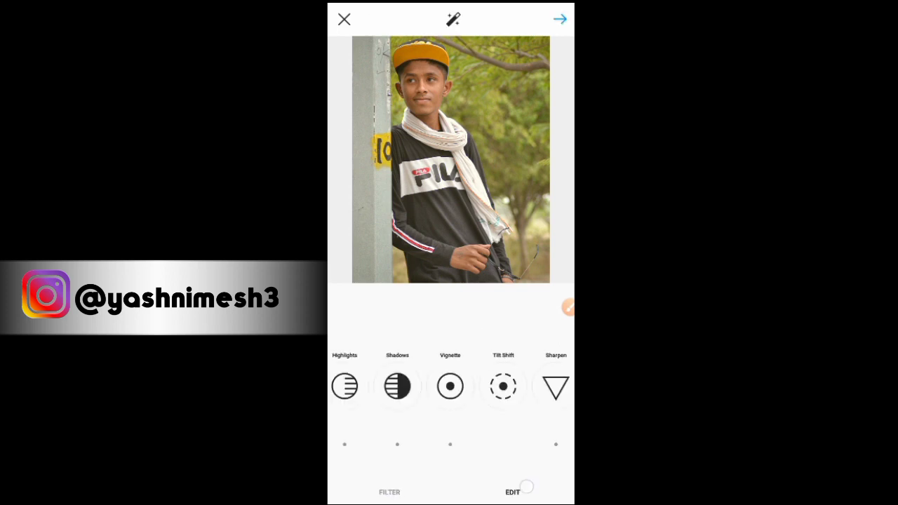
click(530, 251)
click(533, 253)
Tint the shadows yellow at about 33 strength, then compare with the original
drag(365, 386, 505, 386)
click(498, 386)
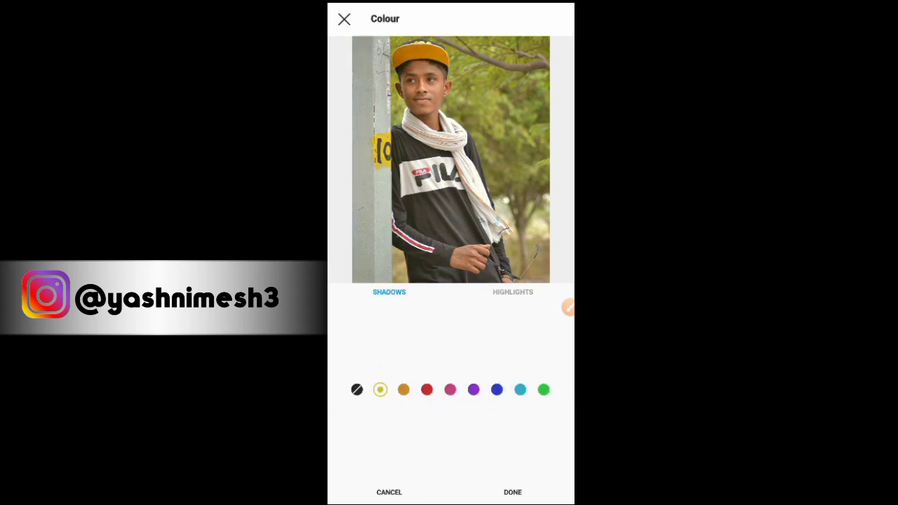
click(380, 390)
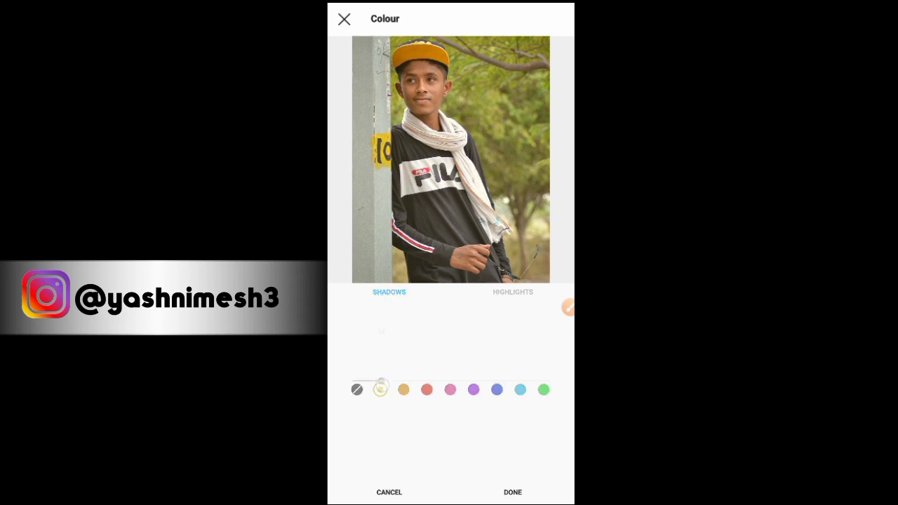
drag(381, 384, 410, 391)
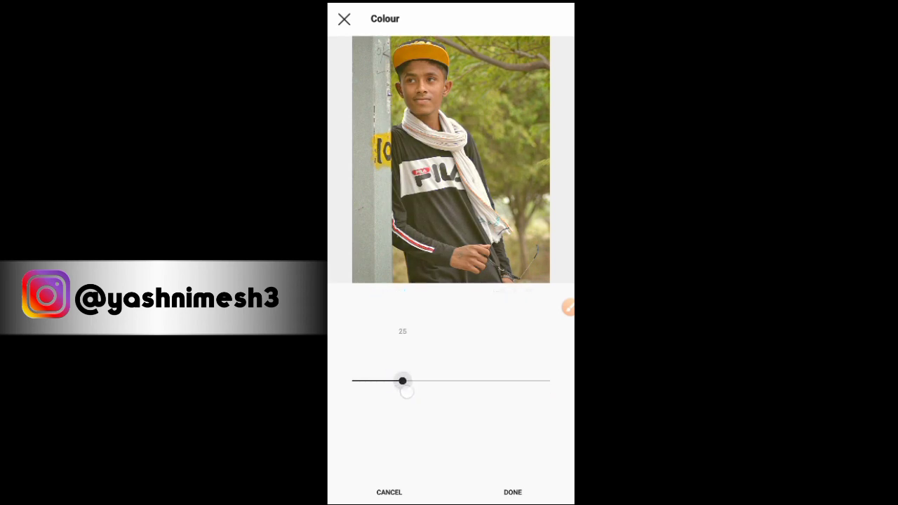
click(513, 492)
click(513, 491)
scroll(451, 386, left, 3)
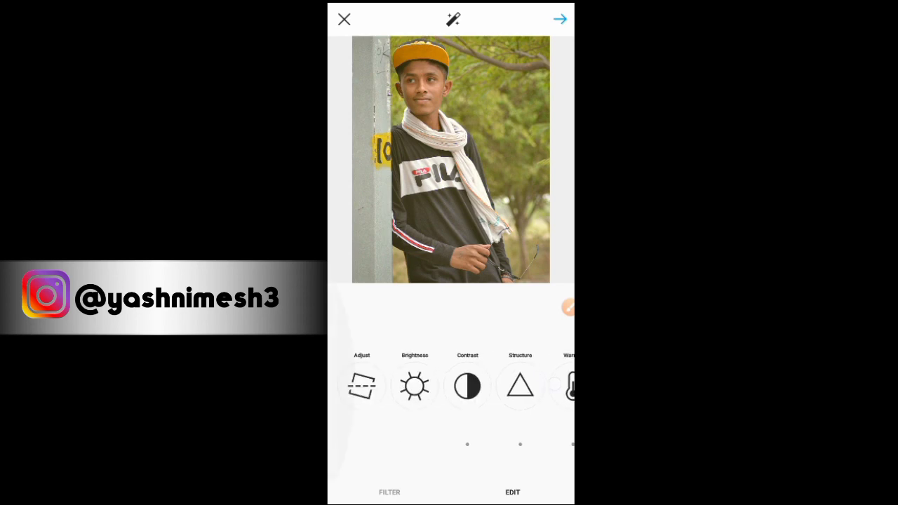
click(520, 256)
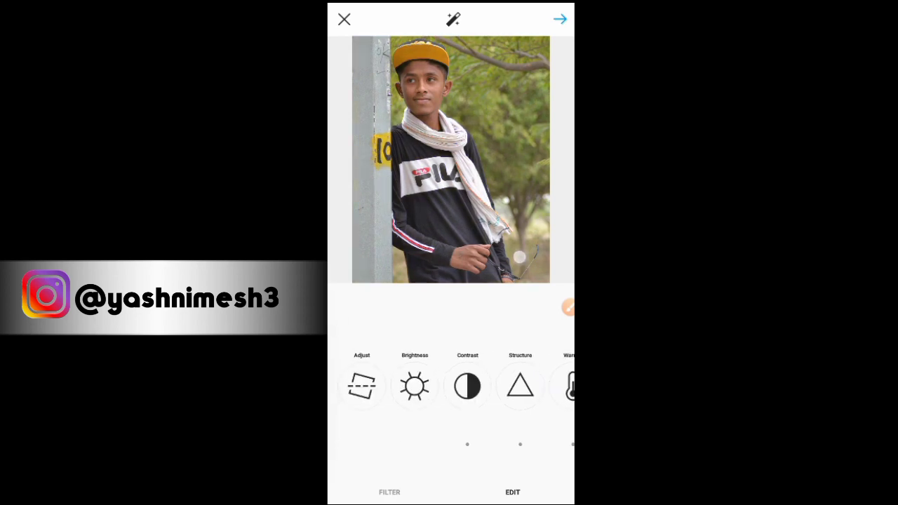
Test a tilt and perspective skews (horizontal -9.3°, vertical 8.6°), then discard them
click(362, 386)
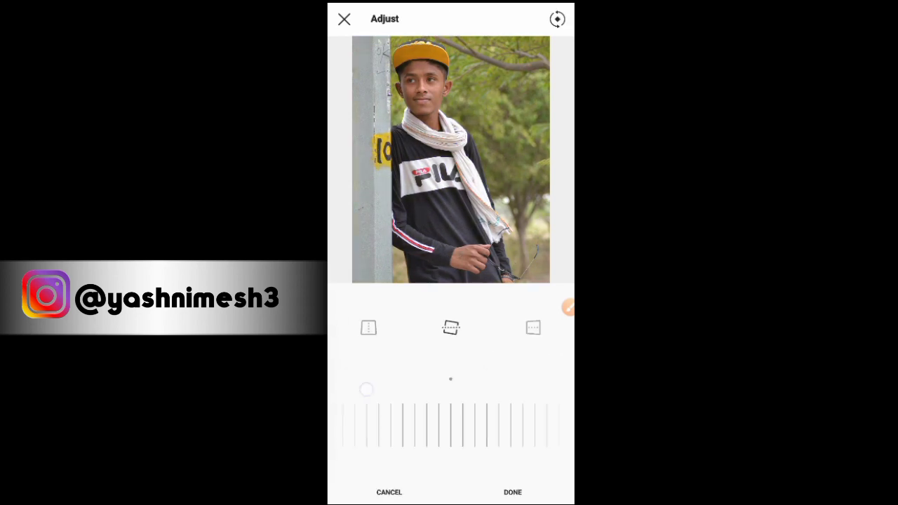
mouse_move(523, 436)
mouse_down()
mouse_move(360, 421)
mouse_move(539, 412)
mouse_move(421, 410)
mouse_move(457, 411)
mouse_move(384, 423)
mouse_move(549, 414)
mouse_move(381, 414)
mouse_move(554, 411)
mouse_up()
click(535, 325)
click(372, 325)
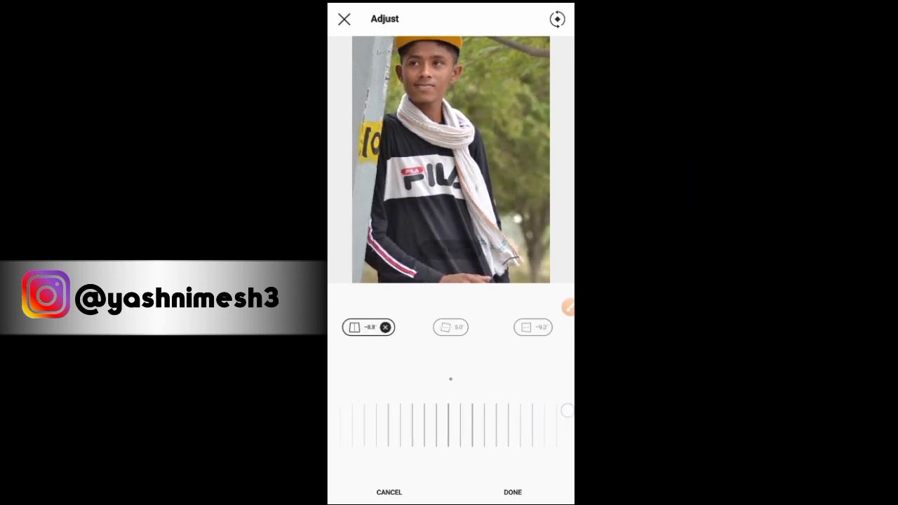
drag(386, 395, 358, 397)
click(391, 492)
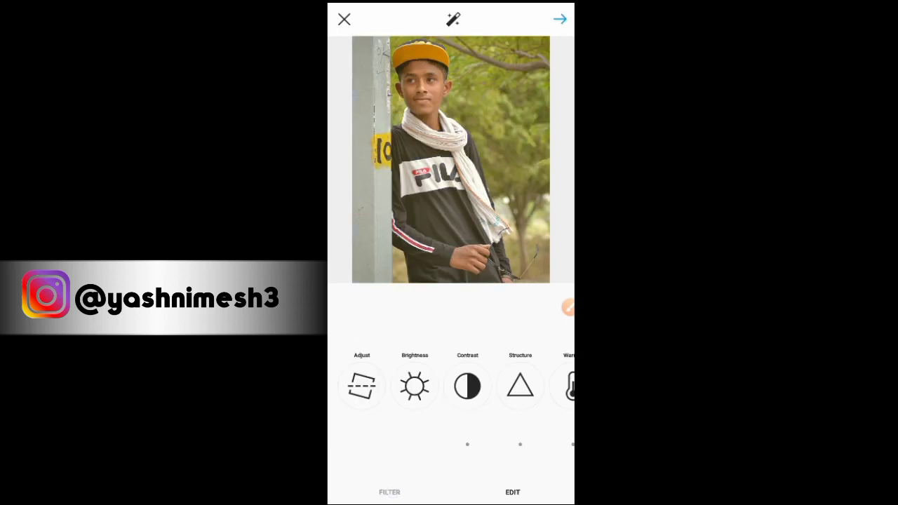
Draw and clear a red annotation loop, then compare the edit with the original photo
click(567, 307)
mouse_move(363, 319)
mouse_down()
mouse_move(374, 316)
mouse_move(399, 418)
mouse_up()
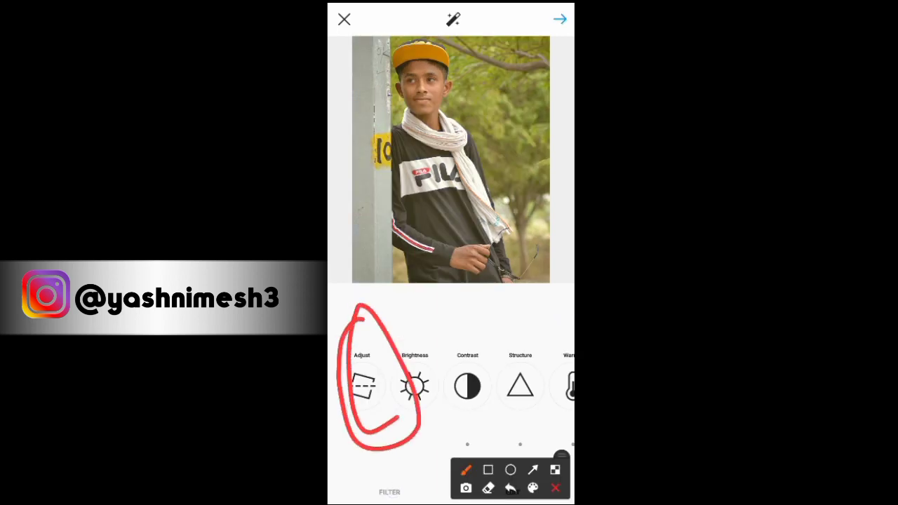
click(555, 488)
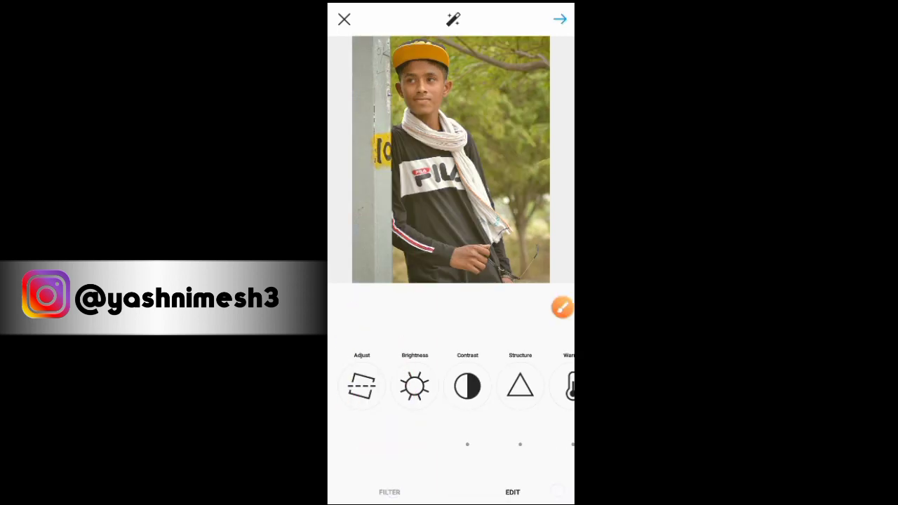
click(516, 173)
mouse_move(534, 386)
mouse_down()
mouse_move(351, 386)
mouse_move(534, 386)
mouse_up()
Preview the Clarendon, Gingham, Moon and Reyes filters on the portrait
click(390, 492)
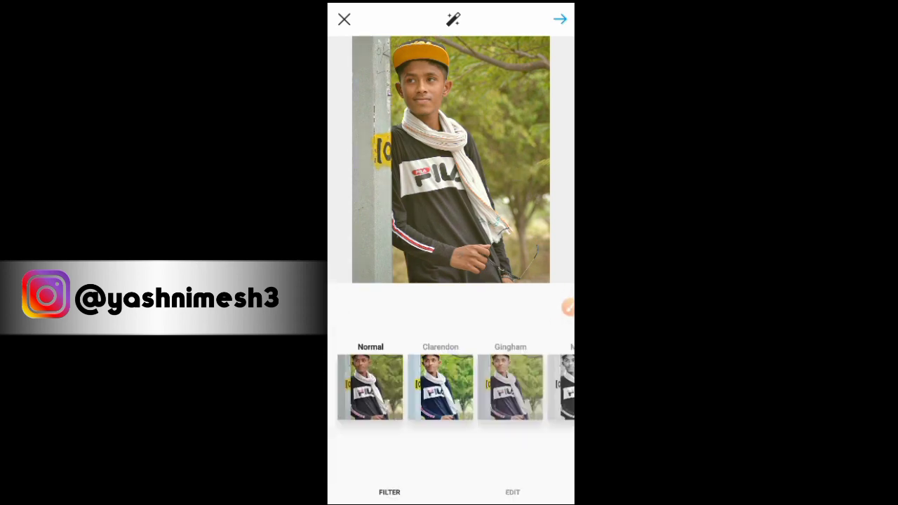
click(439, 386)
click(491, 386)
click(433, 385)
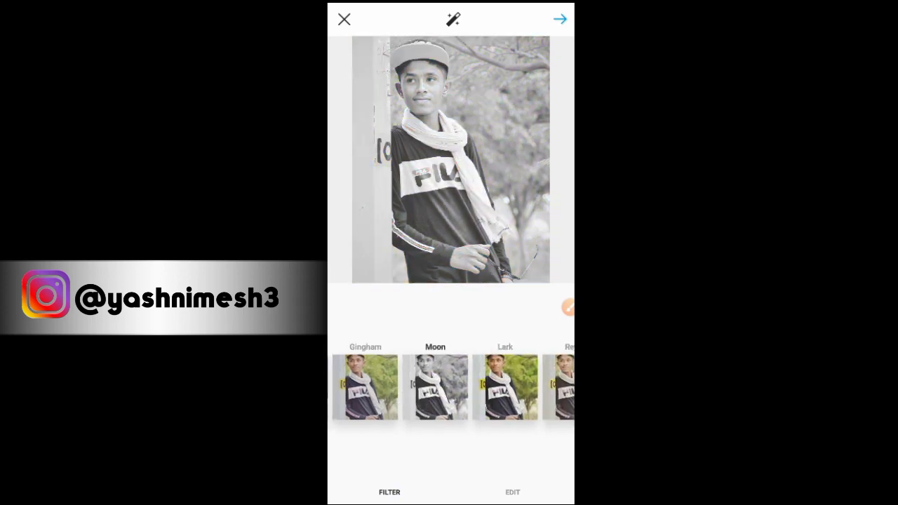
click(507, 386)
drag(533, 386, 379, 386)
Preview the Crema, Ludwig, Aden, Nashville and Lo-Fi filters
click(435, 386)
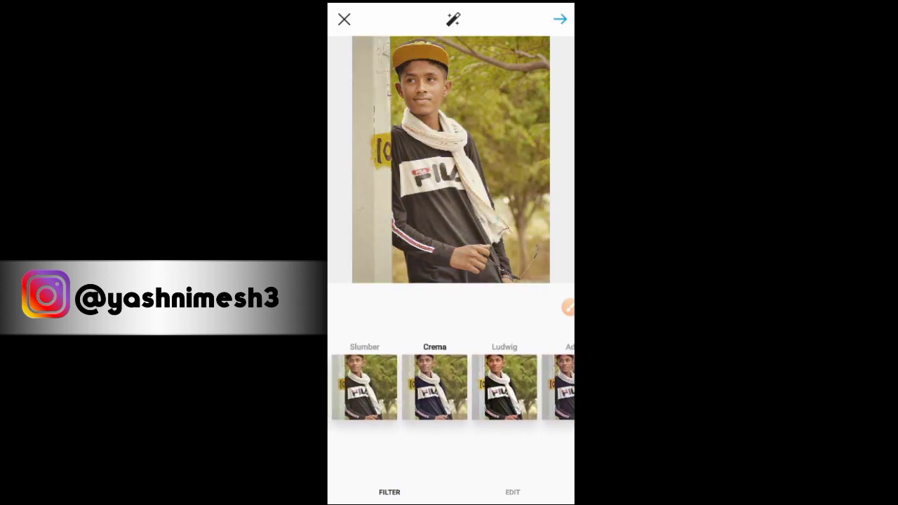
click(510, 386)
click(539, 386)
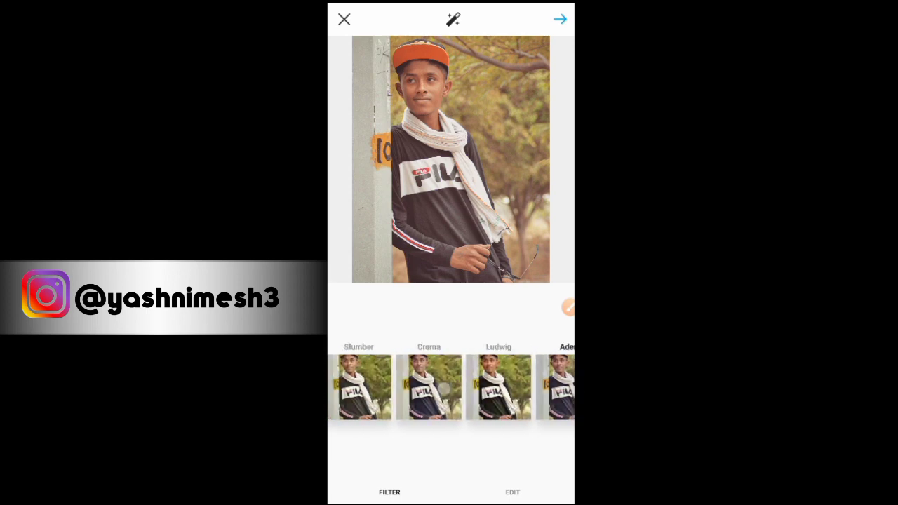
mouse_move(534, 386)
mouse_down()
mouse_move(379, 386)
mouse_move(547, 386)
mouse_up()
click(531, 386)
click(391, 386)
drag(379, 386, 547, 386)
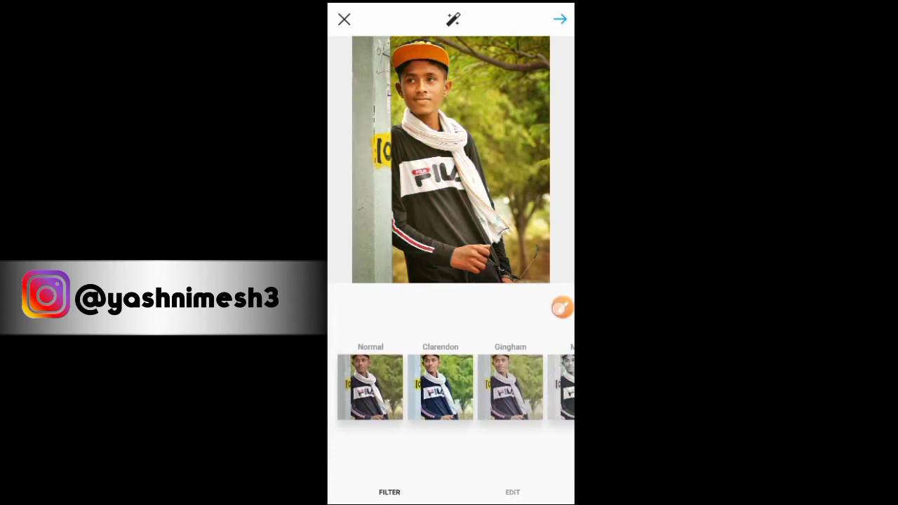
Circle Clarendon in red, apply the Clarendon filter, and compare it with the original
click(567, 307)
drag(418, 307, 414, 325)
click(555, 488)
click(441, 386)
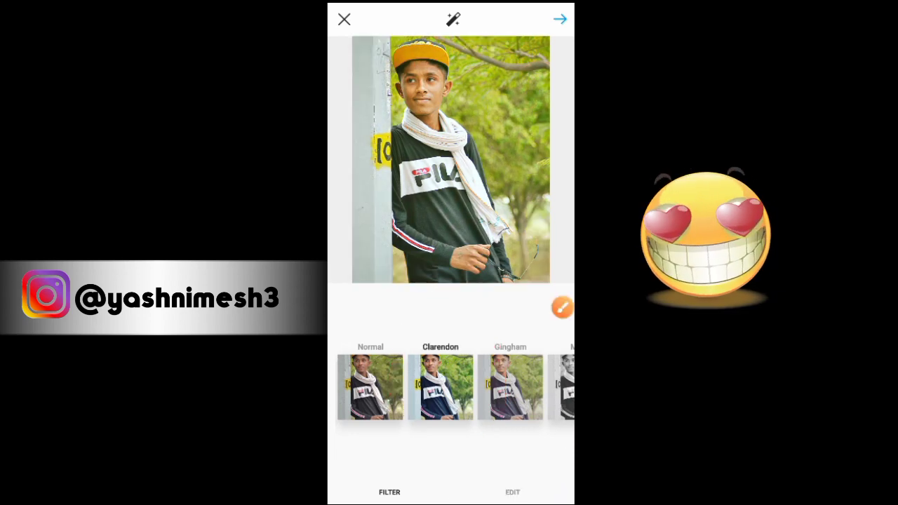
click(530, 263)
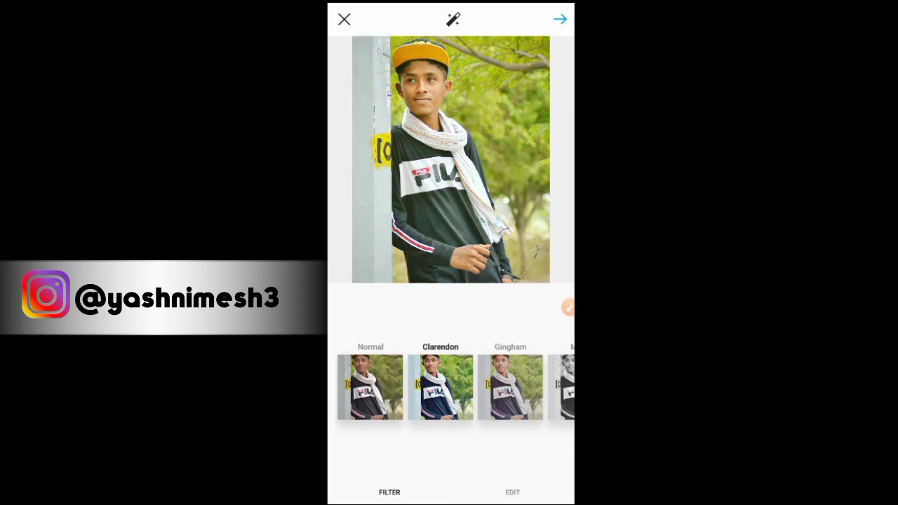
Scroll through the editing tools, then return to filters and compare with the original
click(512, 492)
mouse_move(534, 386)
mouse_down()
mouse_move(239, 386)
mouse_move(561, 386)
mouse_up()
drag(393, 386, 562, 386)
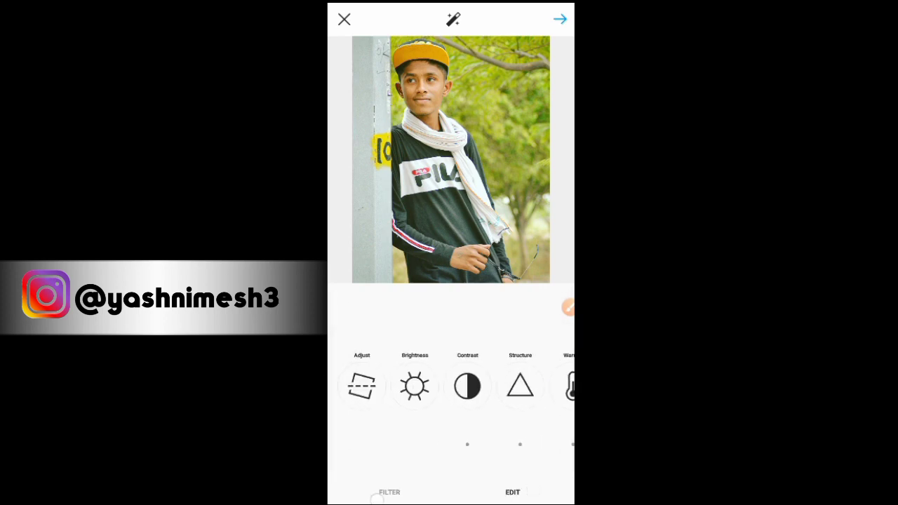
click(389, 492)
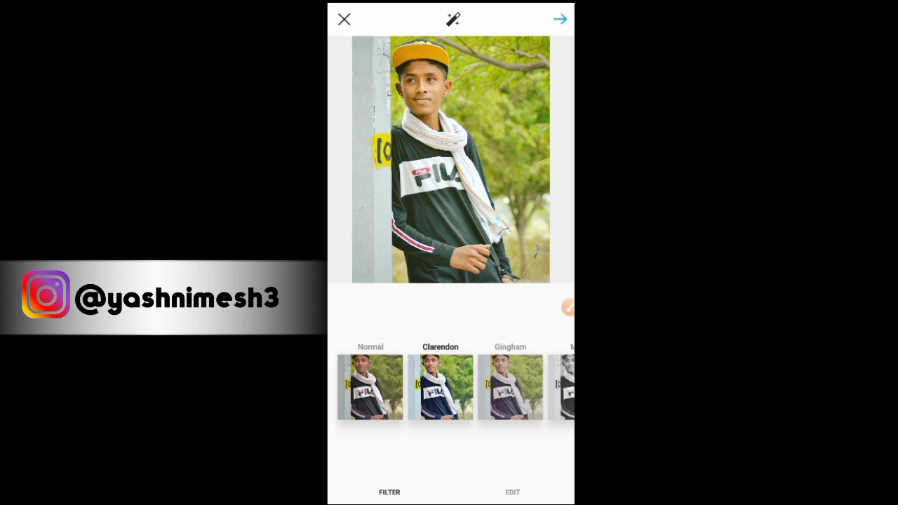
click(525, 244)
drag(533, 387, 379, 386)
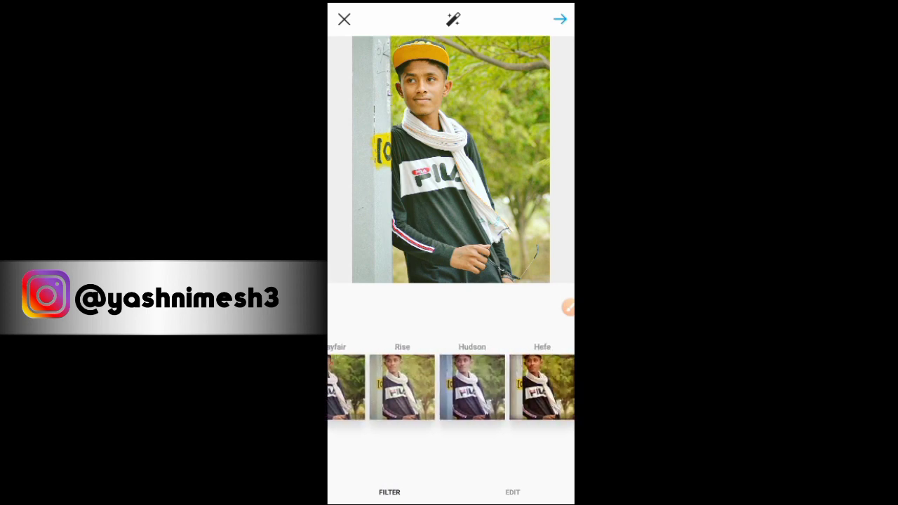
click(519, 492)
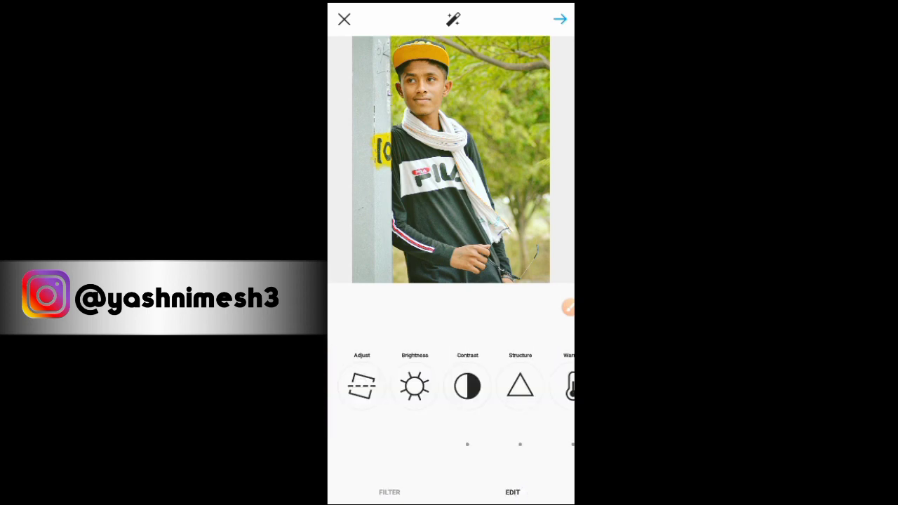
mouse_move(533, 386)
mouse_down()
mouse_move(365, 387)
mouse_move(533, 386)
mouse_up()
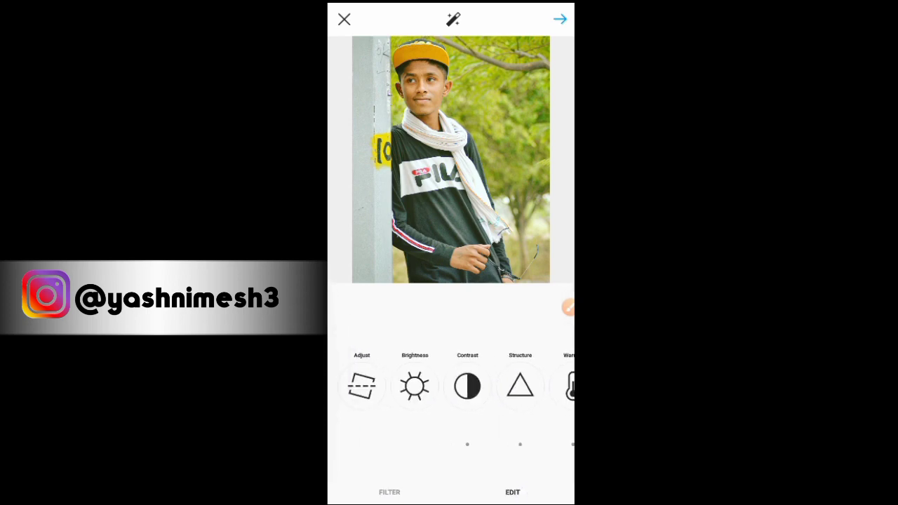